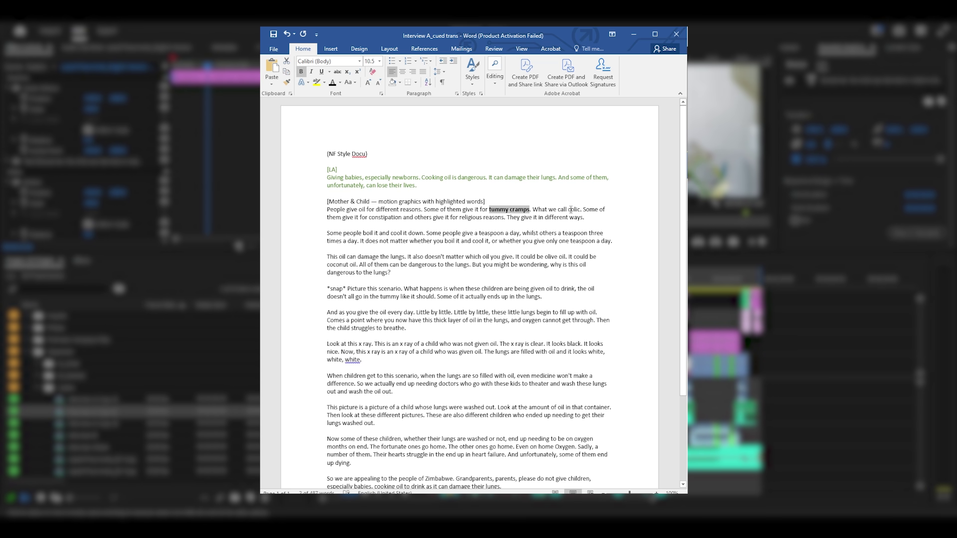
Step: Bold 'constipation', add 'pour into base of pot,' and split the paragraph after 'cool it down.'
{"action": "double_click", "coordinate": [385, 218]}
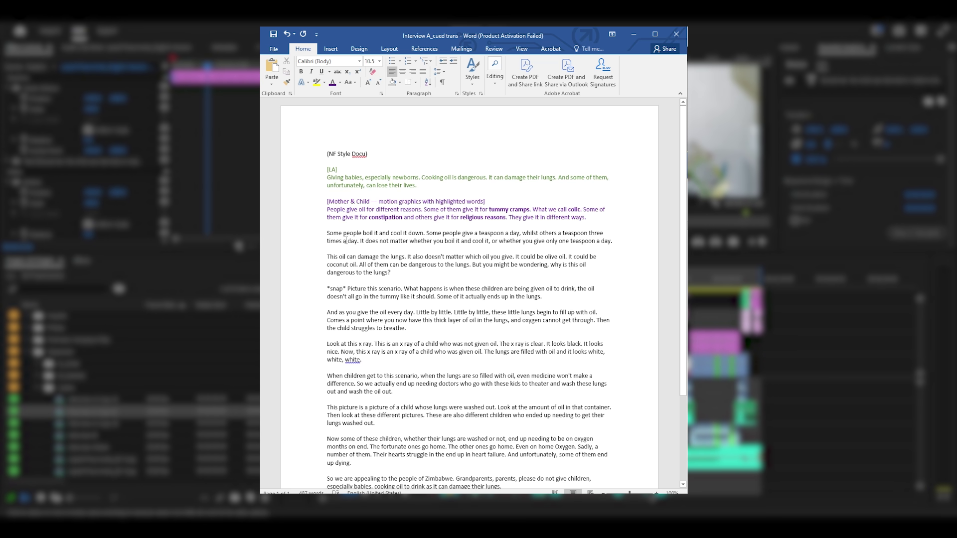
{"action": "key", "text": "Return"}
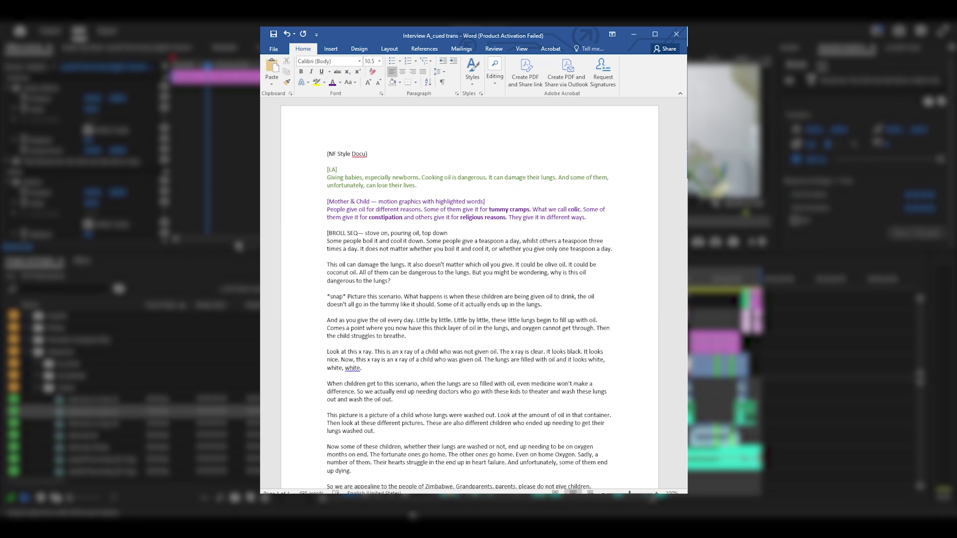
{"action": "type", "text": "pour into base of pot,"}
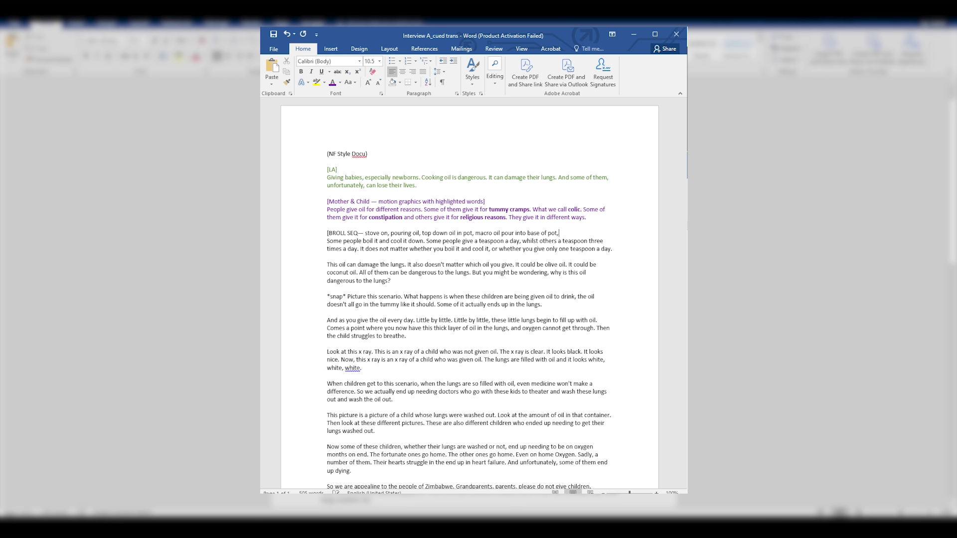
{"action": "left_click", "coordinate": [424, 240]}
{"action": "key", "text": "Return"}
{"action": "key", "text": "Return"}
{"action": "key", "text": "Return"}
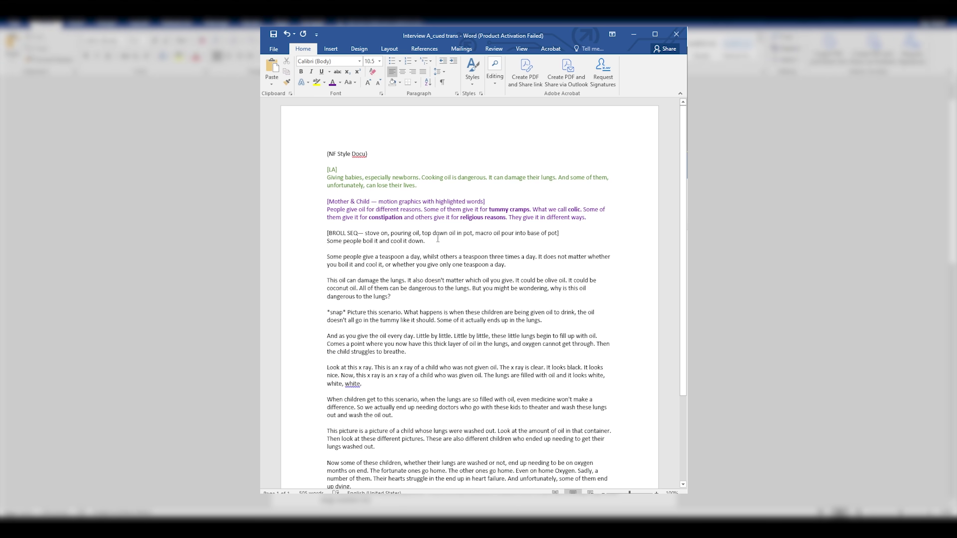
Step: Add a chart cue line and tag the Mother & Child cue with [MG]
{"action": "left_click", "coordinate": [327, 256]}
{"action": "type", "text": "["}
{"action": "left_click_drag", "start_coordinate": [370, 201], "coordinate": [425, 202]}
{"action": "type", "text": "chart"}
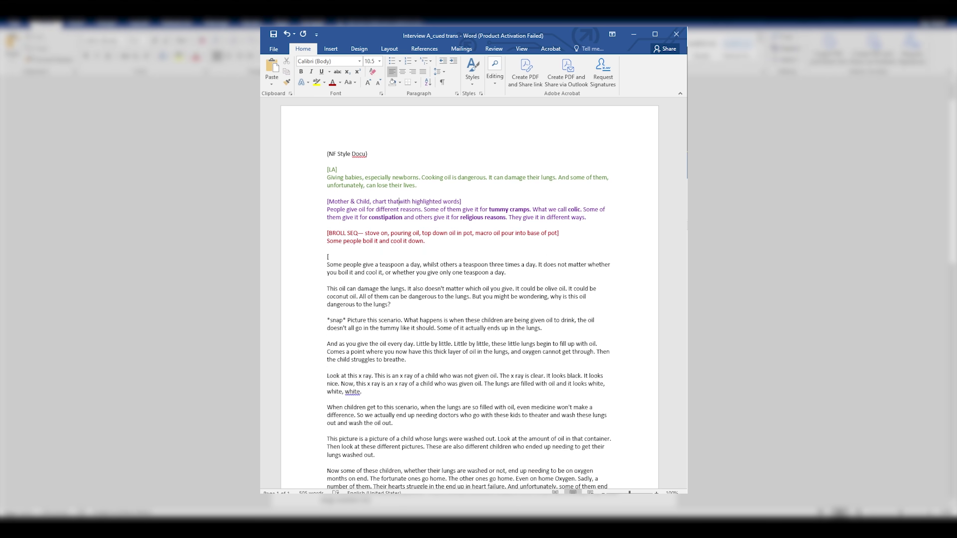
{"action": "left_click", "coordinate": [327, 201]}
{"action": "type", "text": "[MG]"}
Step: Close the B-roll SEQ tag with ']' and replace the stray bracket before Mother with an em dash
{"action": "left_click", "coordinate": [358, 232]}
{"action": "type", "text": "]"}
{"action": "left_click", "coordinate": [344, 201]}
{"action": "key", "text": "BackSpace"}
{"action": "type", "text": "—"}
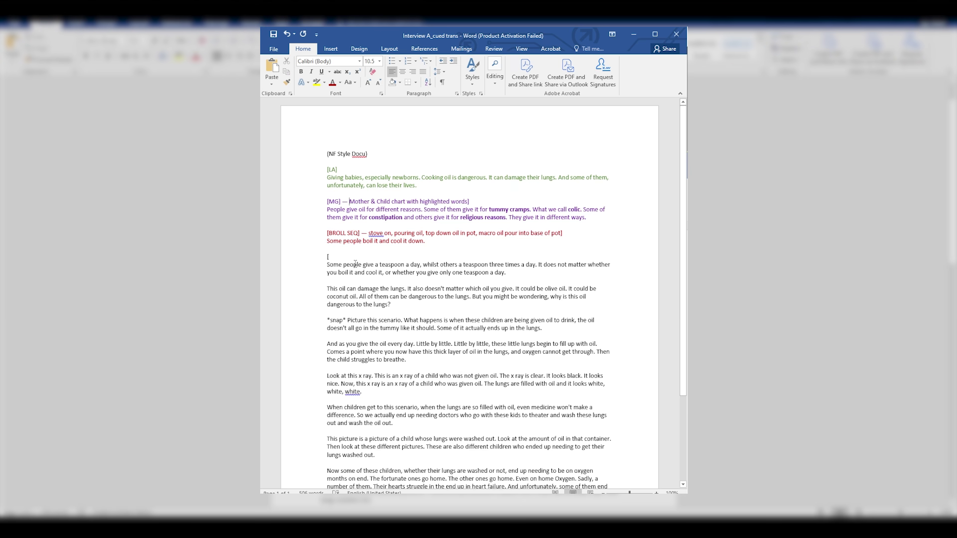
Step: Add an 'MG] —' cue line after the B-roll paragraph and an [LA] cue after 'three times a day.'
{"action": "left_click", "coordinate": [327, 256]}
{"action": "type", "text": "MG] — teaspoon a day, 3 a day"}
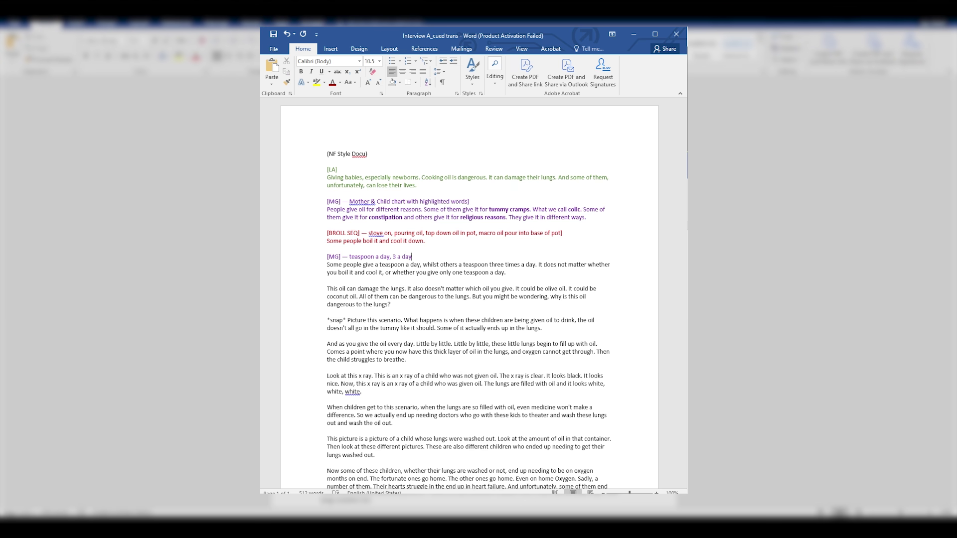
{"action": "key", "text": "Return"}
{"action": "key", "text": "Return"}
{"action": "type", "text": "[LA]"}
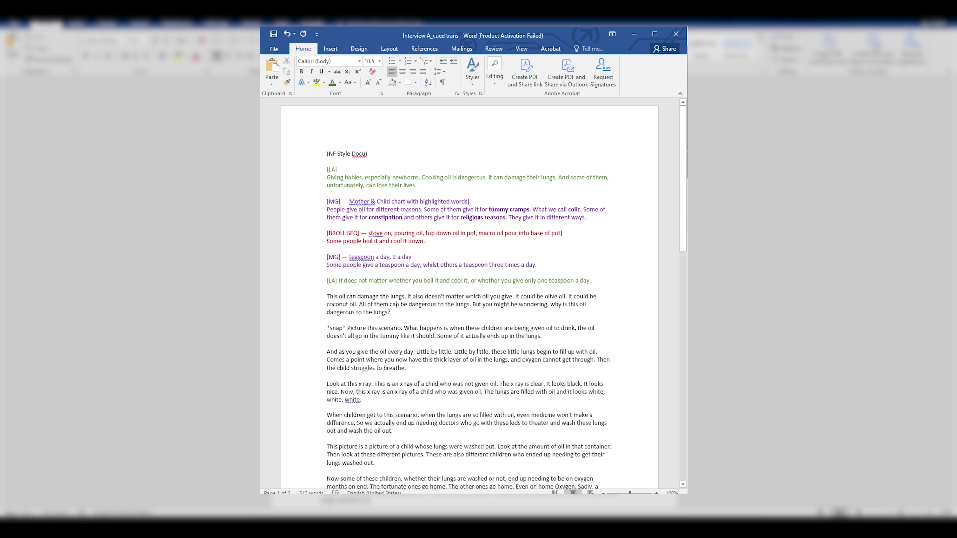
Step: Put *snap* on its own line, add a '[MG] | instead lungs' cue and colour it purple
{"action": "scroll", "coordinate": [396, 304], "scroll_direction": "down", "scroll_amount": 1}
{"action": "triple_click", "coordinate": [385, 282]}
{"action": "left_click", "coordinate": [332, 82]}
{"action": "left_click", "coordinate": [346, 305]}
{"action": "key", "text": "Return"}
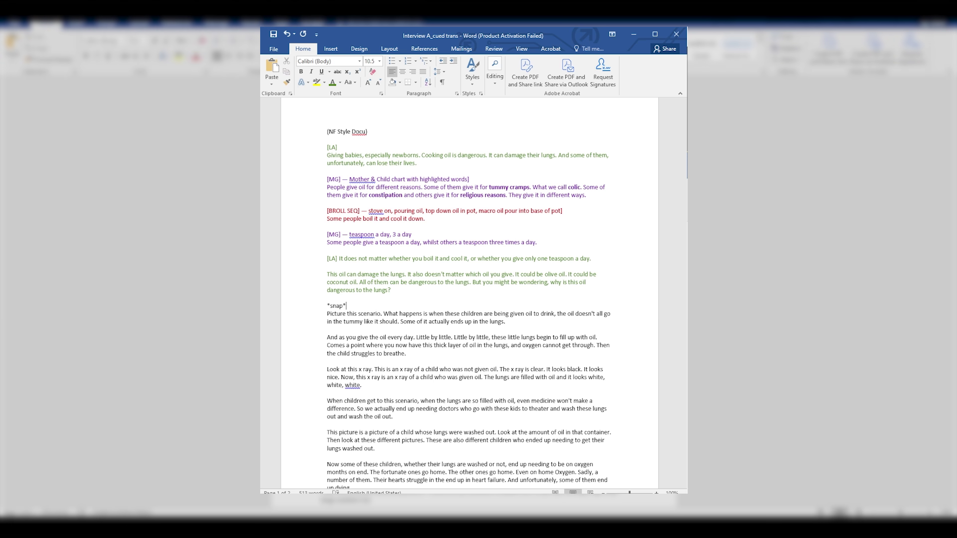
{"action": "type", "text": "[MG] "}
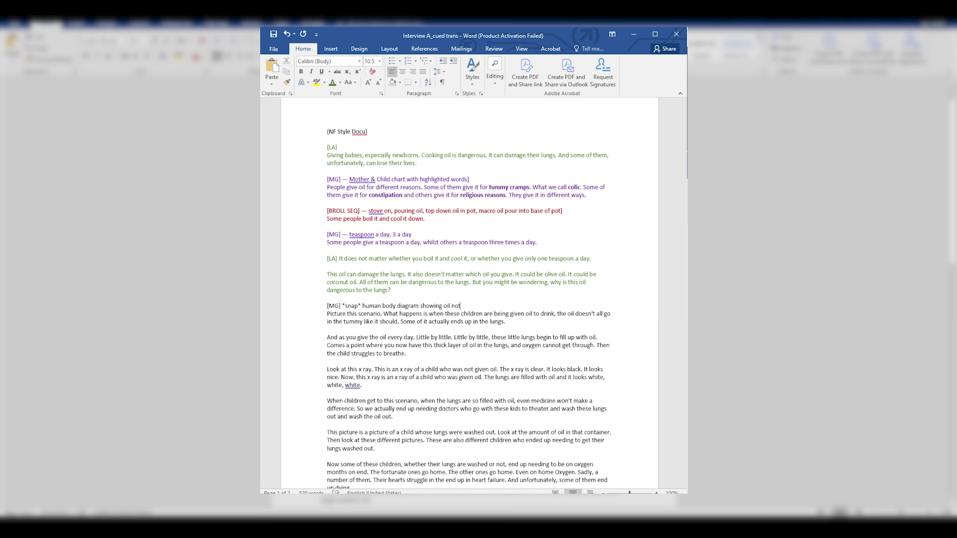
{"action": "type", "text": "| instead lungs"}
{"action": "left_click_drag", "start_coordinate": [319, 306], "coordinate": [319, 321]}
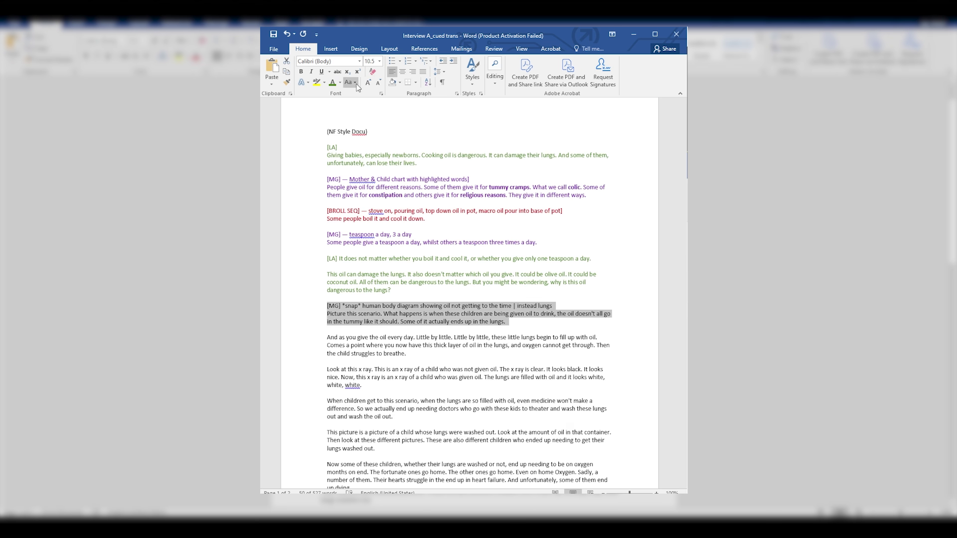
{"action": "left_click", "coordinate": [333, 83]}
{"action": "left_click", "coordinate": [456, 274]}
Step: Split the paragraph before 'these little lungs', colour the oil paragraph green and start an [MG cue
{"action": "scroll", "coordinate": [445, 287], "scroll_direction": "down", "scroll_amount": 2}
{"action": "left_click", "coordinate": [494, 294]}
{"action": "key", "text": "Return"}
{"action": "key", "text": "Return"}
{"action": "key", "text": "Return"}
{"action": "triple_click", "coordinate": [408, 293]}
{"action": "left_click", "coordinate": [333, 82]}
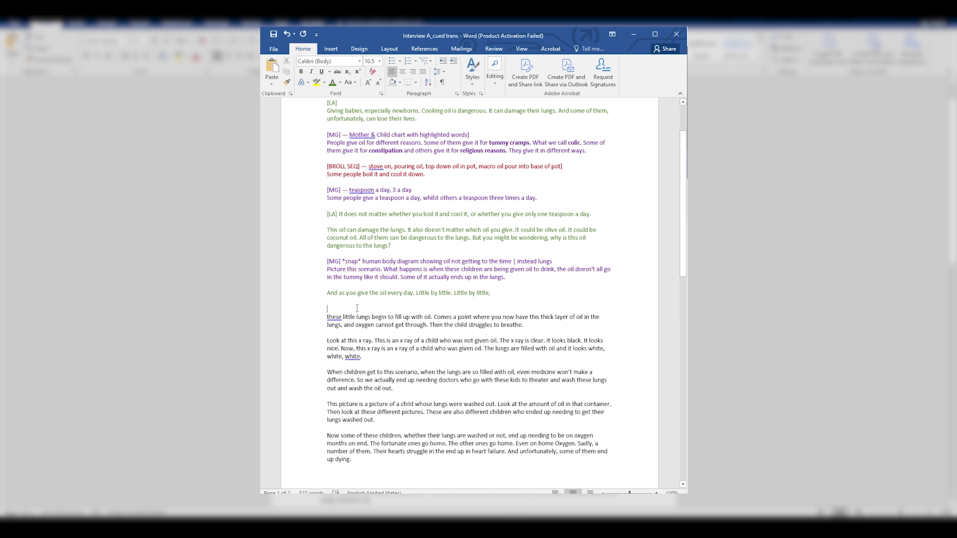
{"action": "left_click", "coordinate": [329, 309]}
{"action": "type", "text": "[MG] lungs filling up with oil"}
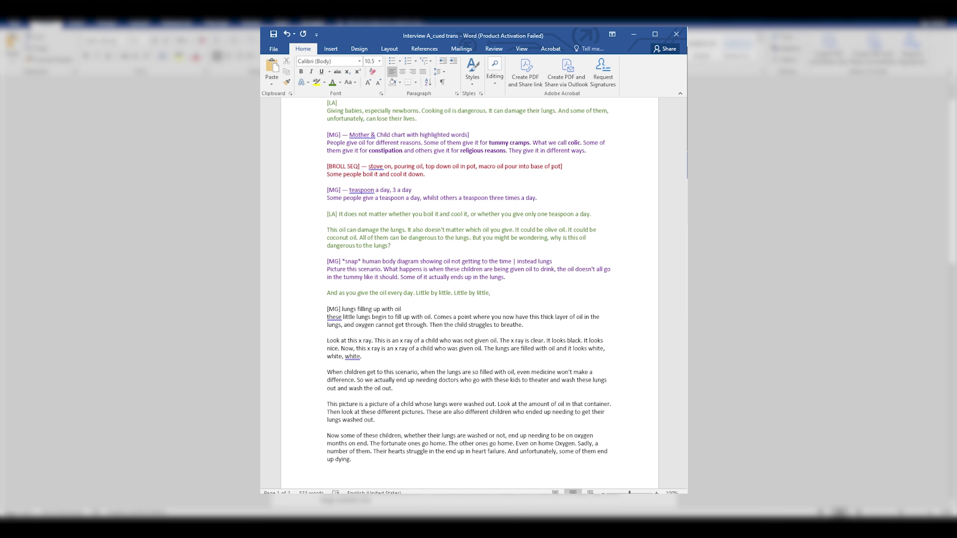
Step: Add a red '[BROLL STOCK] struggling to breath macro / sfx' cue and colour the lungs-filling cue purple
{"action": "left_click", "coordinate": [429, 325]}
{"action": "key", "text": "Return"}
{"action": "key", "text": "Return"}
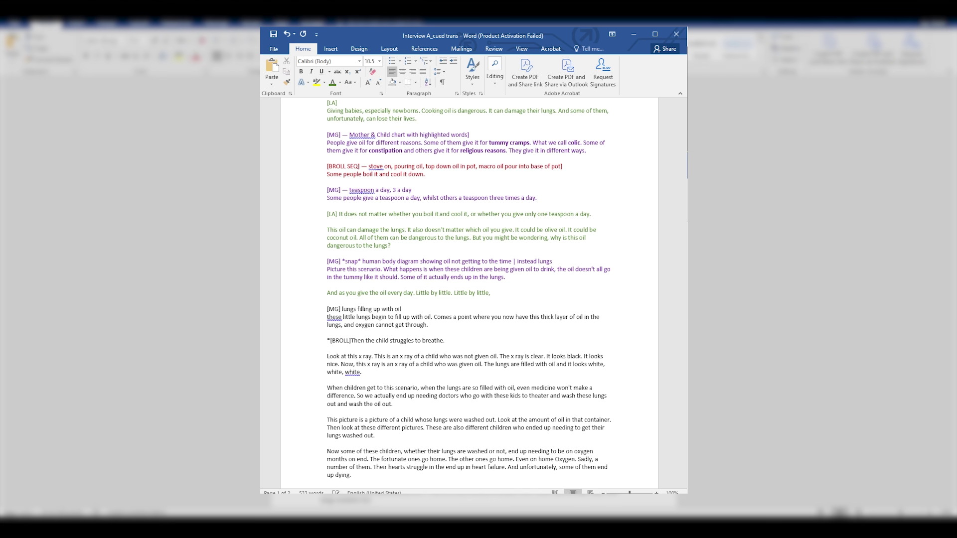
{"action": "type", "text": "*[BROLL STOCK] str"}
{"action": "key", "text": "Return"}
{"action": "key", "text": "Left"}
{"action": "type", "text": "uggling to breath macro / sfx"}
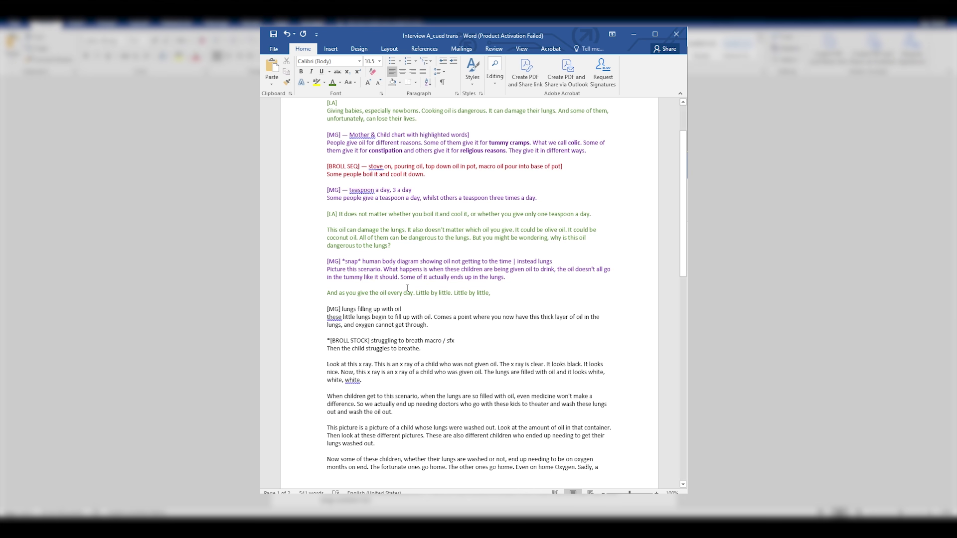
{"action": "left_click_drag", "start_coordinate": [327, 341], "coordinate": [421, 348]}
{"action": "left_click", "coordinate": [340, 83]}
{"action": "left_click_drag", "start_coordinate": [327, 309], "coordinate": [427, 325]}
{"action": "left_click", "coordinate": [332, 82]}
Step: Bold the cue heading lines, including the BROLL STOCK line
{"action": "scroll", "coordinate": [323, 189], "scroll_direction": "down", "scroll_amount": 5}
{"action": "left_click", "coordinate": [323, 198]}
{"action": "key", "text": "ctrl+b"}
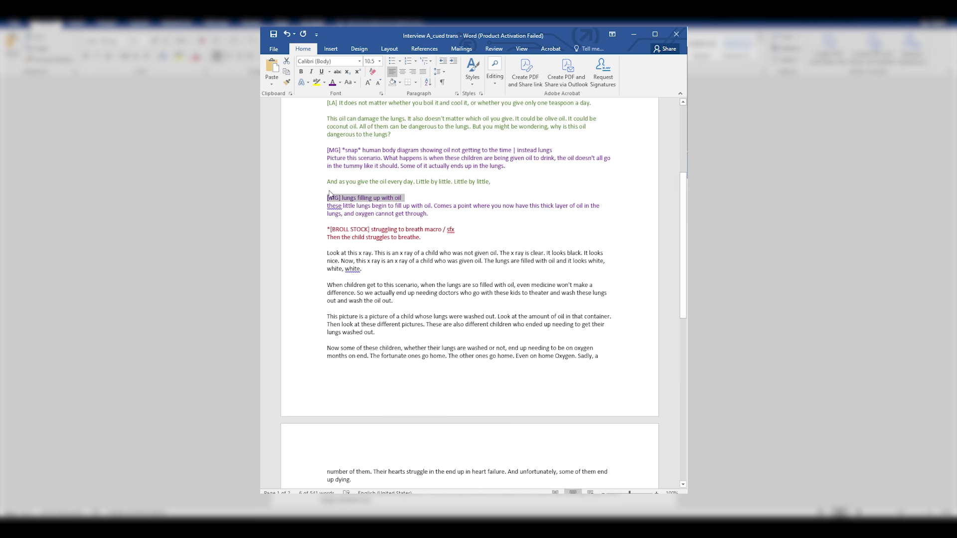
{"action": "scroll", "coordinate": [323, 189], "scroll_direction": "up", "scroll_amount": 7}
{"action": "left_click", "coordinate": [324, 251]}
{"action": "key", "text": "ctrl+b"}
{"action": "scroll", "coordinate": [327, 249], "scroll_direction": "down", "scroll_amount": 4}
{"action": "left_click", "coordinate": [327, 298]}
{"action": "key", "text": "ctrl+b"}
{"action": "scroll", "coordinate": [327, 298], "scroll_direction": "down", "scroll_amount": 3}
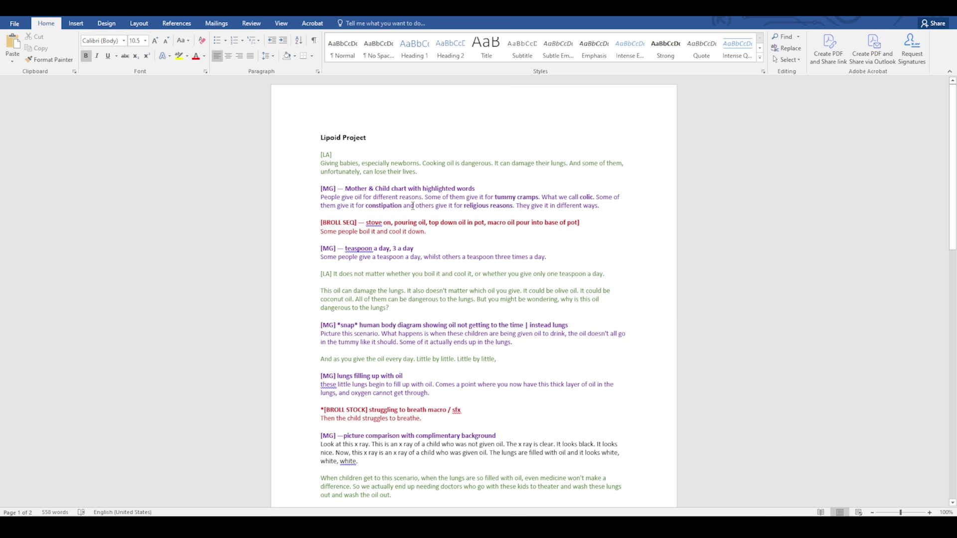
Step: Select the Mother & Child [MG] chart heading and its paragraph in the script
{"action": "left_click_drag", "start_coordinate": [430, 199], "coordinate": [597, 208]}
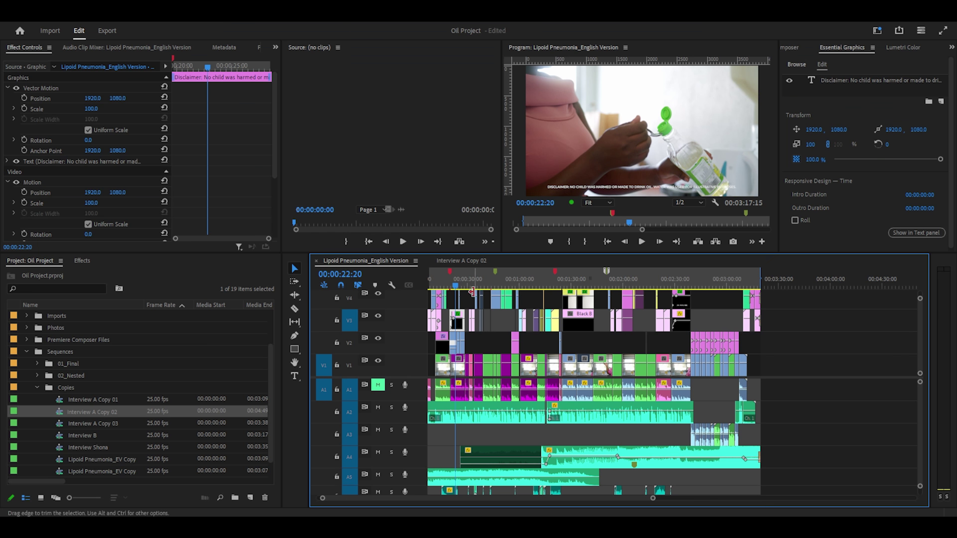
{"action": "scroll", "coordinate": [474, 300], "scroll_direction": "down", "scroll_amount": 2}
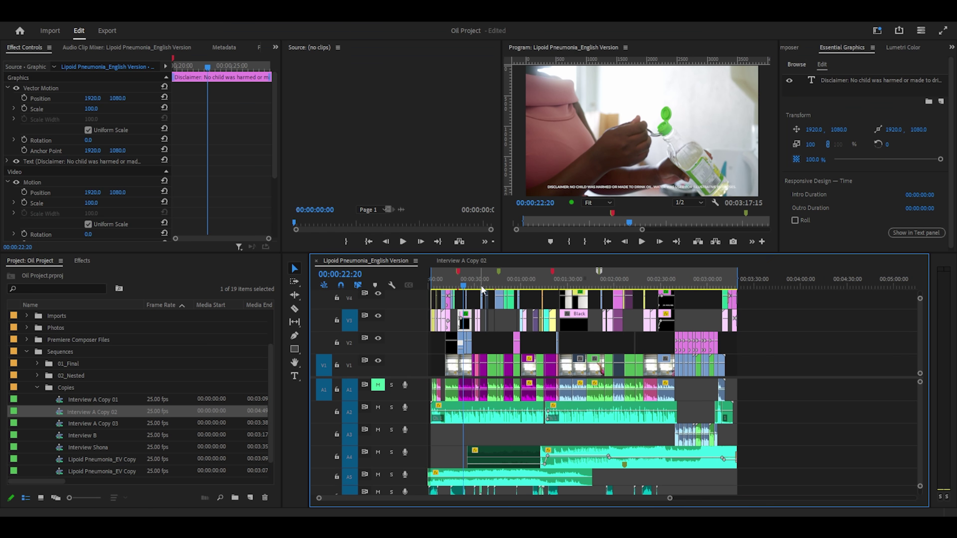
Step: In the maximized timeline, label the early V1 interview clip Purple, then park the playhead at 00:00:25:01
{"action": "key", "text": "grave"}
{"action": "scroll", "coordinate": [319, 186], "scroll_direction": "up", "scroll_amount": 3}
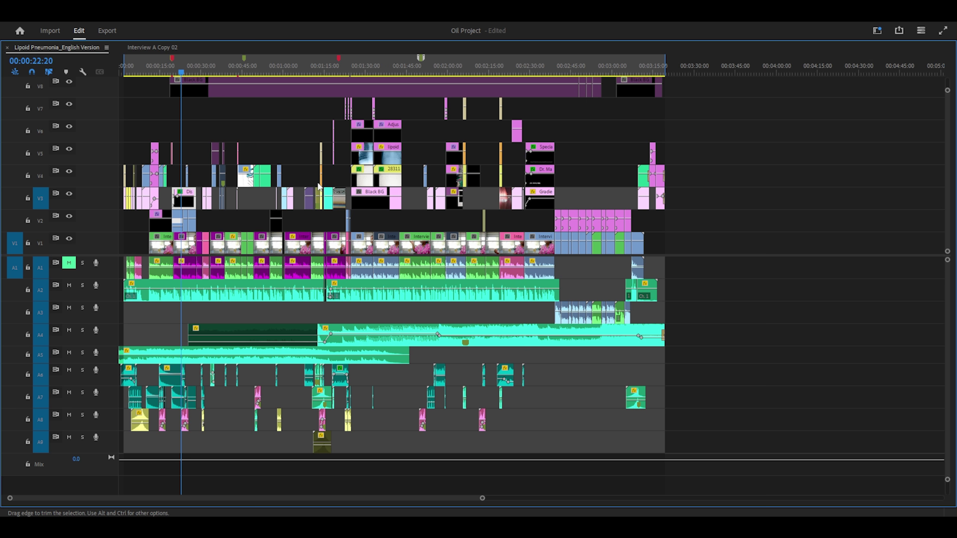
{"action": "scroll", "coordinate": [190, 208], "scroll_direction": "up", "scroll_amount": 3}
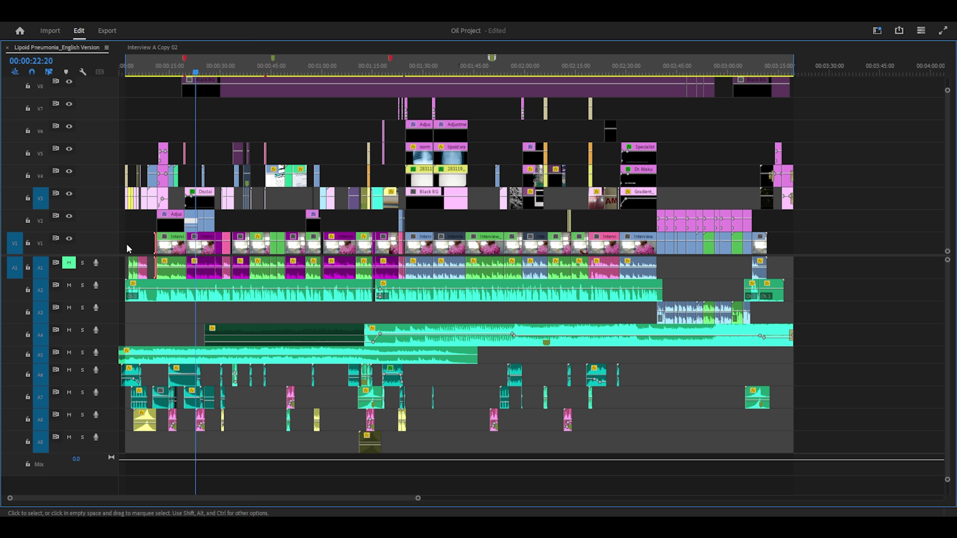
{"action": "left_click", "coordinate": [207, 247]}
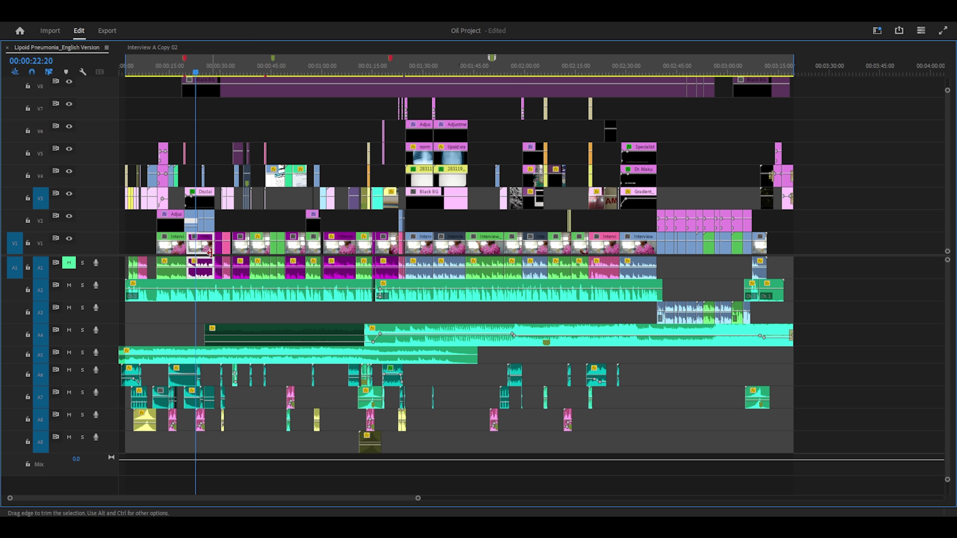
{"action": "right_click", "coordinate": [207, 245]}
{"action": "mouse_move", "coordinate": [320, 270]}
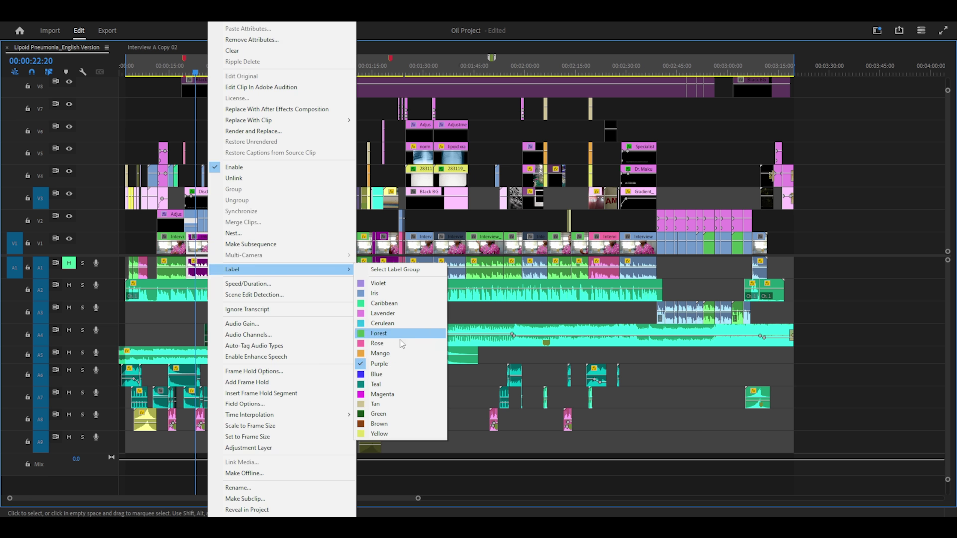
{"action": "left_click", "coordinate": [397, 364]}
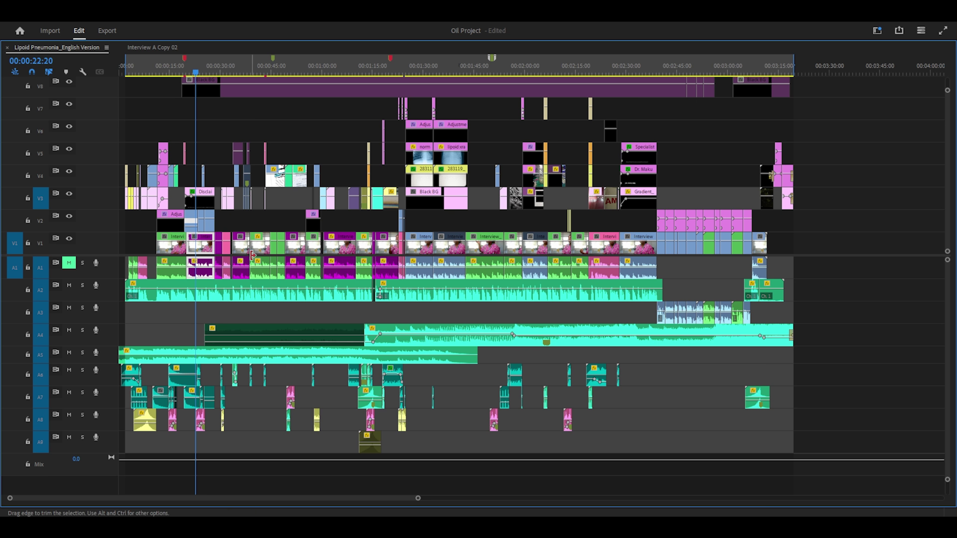
{"action": "key", "text": "grave"}
{"action": "left_click_drag", "start_coordinate": [511, 283], "coordinate": [514, 282]}
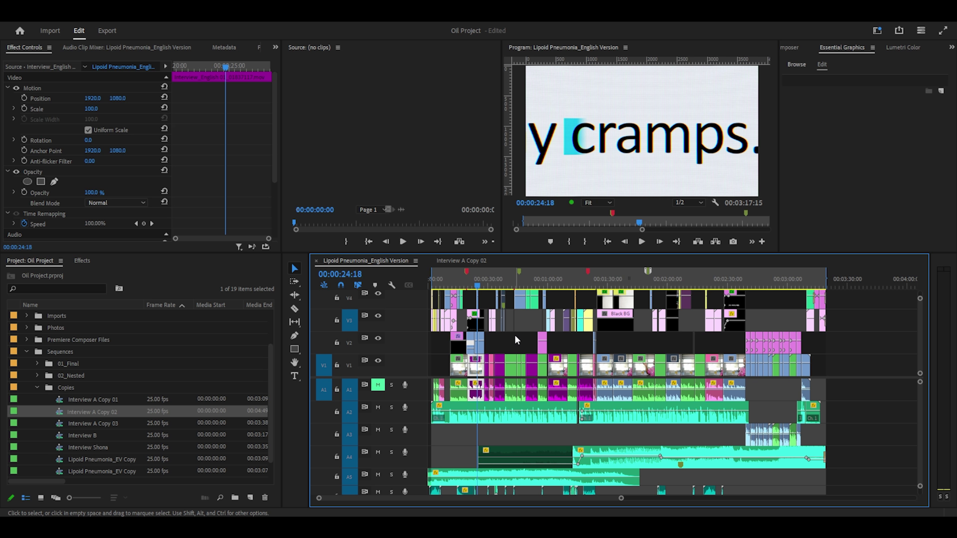
Step: Jump the playhead to the interviewee at 00:01:05:15
{"action": "left_click", "coordinate": [558, 292]}
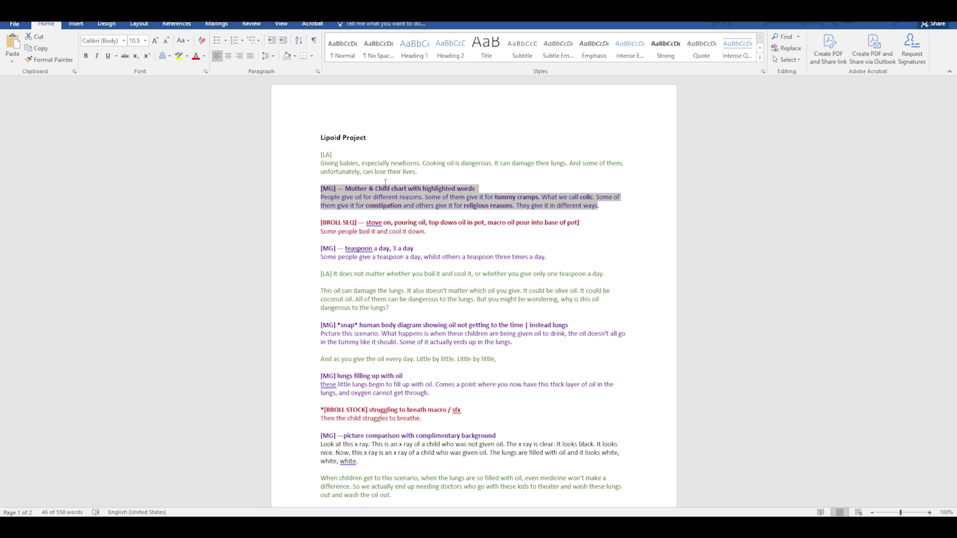
Step: Scroll through the script cues, then add Olive.psd above Coconut.psd and shift the coconut bottle right
{"action": "scroll", "coordinate": [385, 184], "scroll_direction": "down", "scroll_amount": 5}
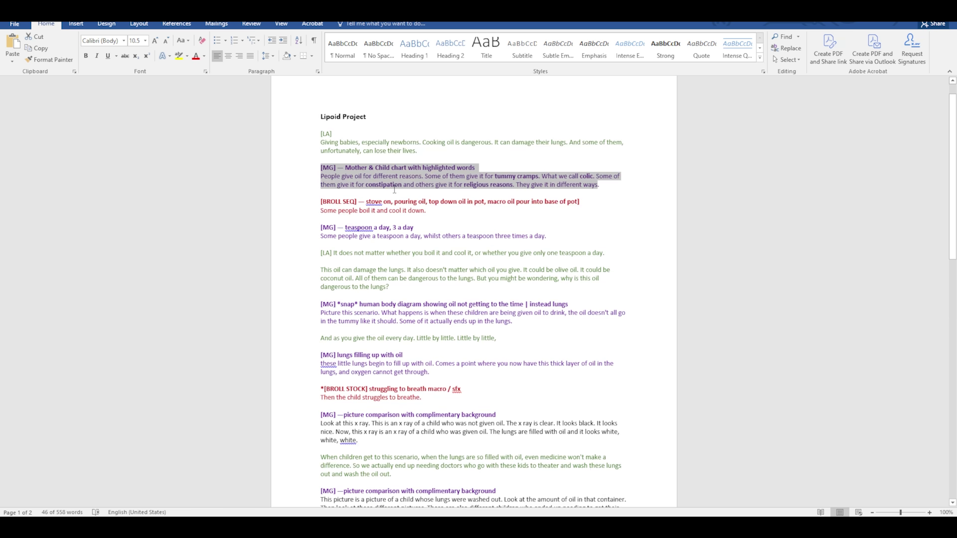
{"action": "scroll", "coordinate": [416, 253], "scroll_direction": "down", "scroll_amount": 1}
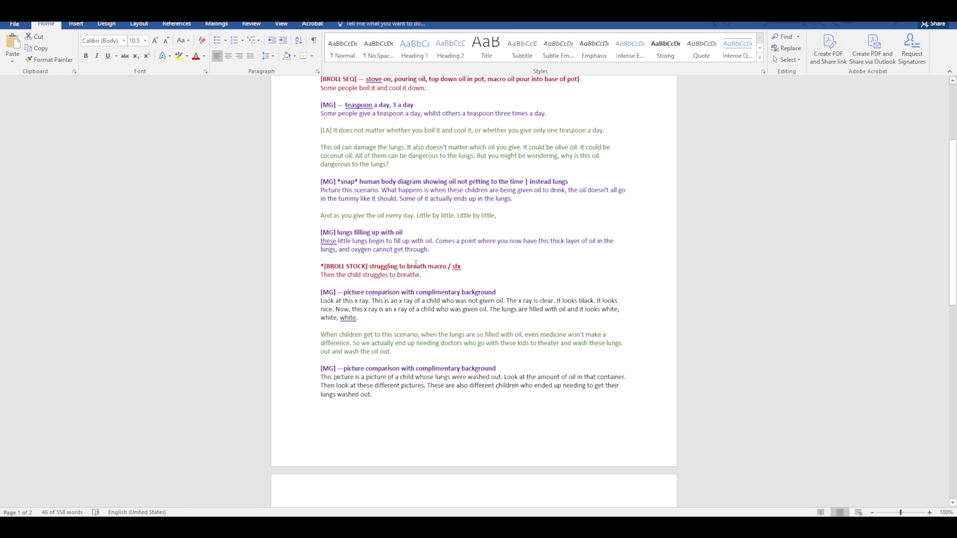
{"action": "scroll", "coordinate": [476, 284], "scroll_direction": "up", "scroll_amount": 5}
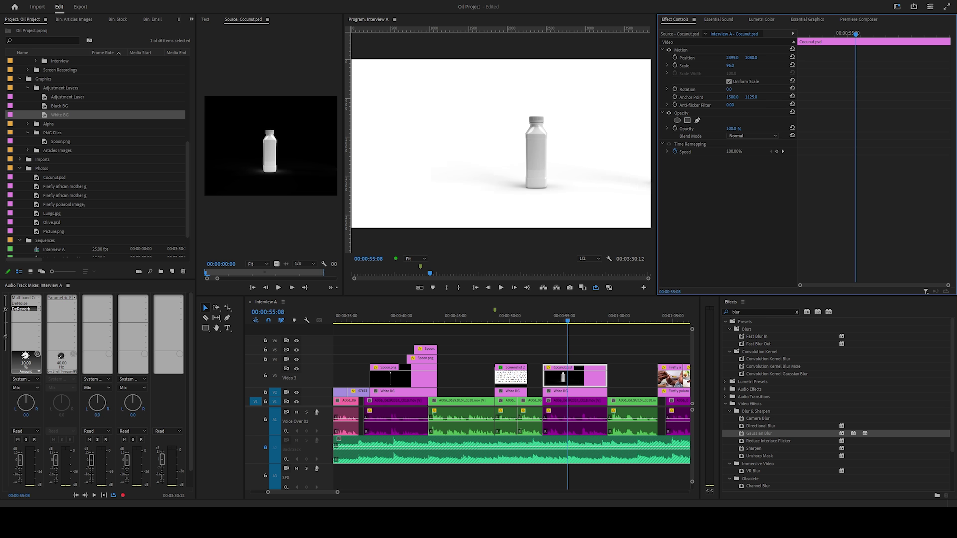
{"action": "left_click_drag", "start_coordinate": [51, 222], "coordinate": [574, 357]}
{"action": "left_click_drag", "start_coordinate": [735, 57], "coordinate": [723, 59]}
Step: Add an enlarged OLIVE OIL title under the dark bottle
{"action": "key", "text": "t"}
{"action": "left_click", "coordinate": [428, 140]}
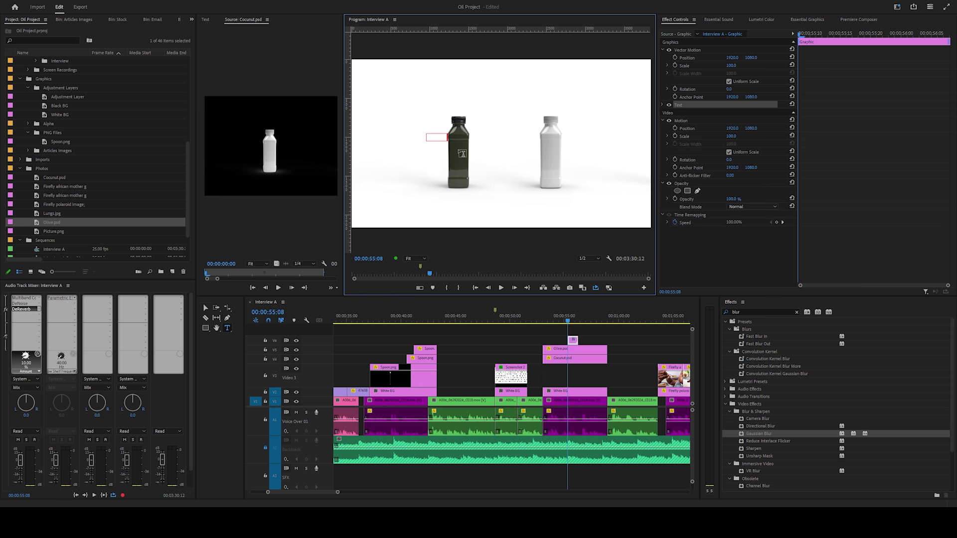
{"action": "type", "text": "OLIVE OIL"}
{"action": "left_click", "coordinate": [206, 307]}
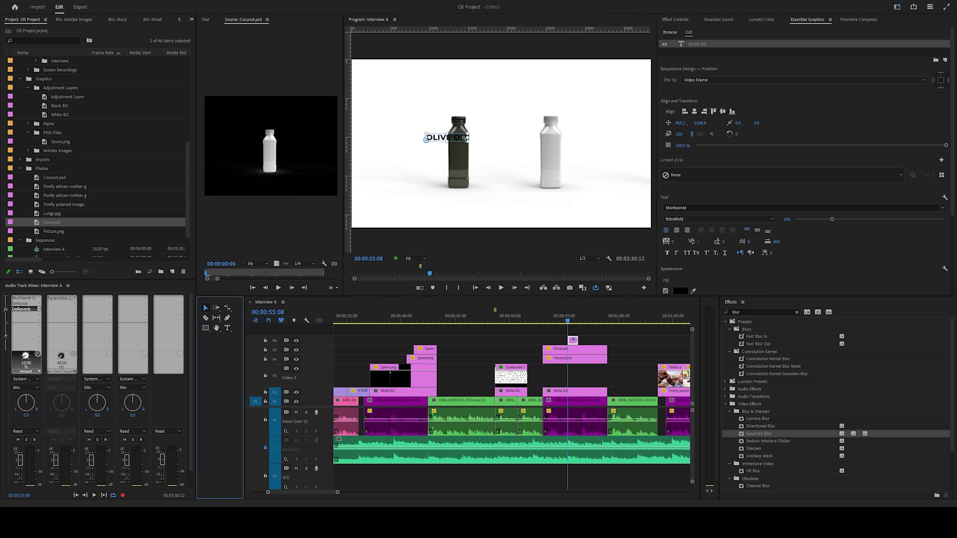
{"action": "left_click_drag", "start_coordinate": [467, 139], "coordinate": [549, 201]}
Step: Duplicate the title under the white bottle, retype it as COCONUT OIL and play the sequence
{"action": "left_click", "coordinate": [561, 320]}
{"action": "left_click", "coordinate": [556, 320]}
{"action": "left_click", "coordinate": [460, 201]}
{"action": "double_click", "coordinate": [532, 202]}
{"action": "type", "text": "COCNUT OIL"}
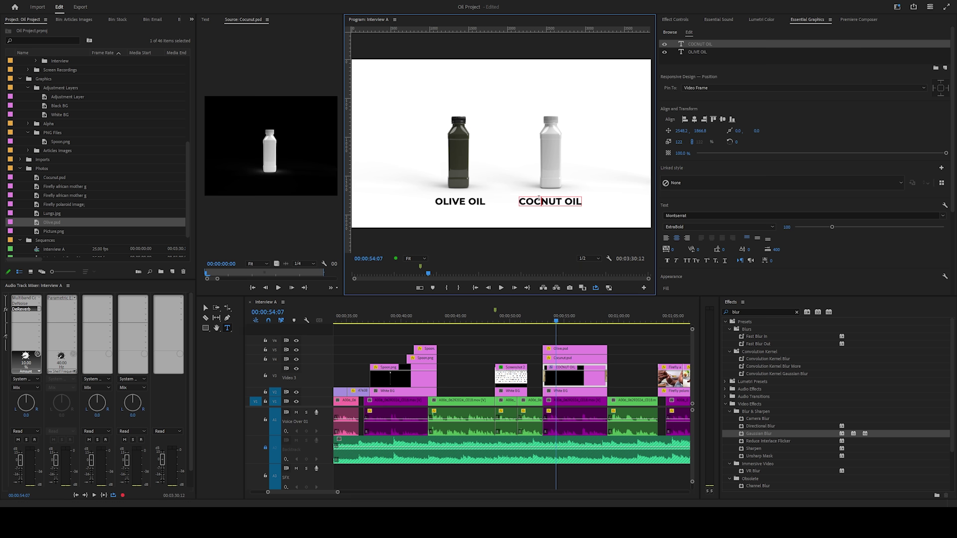
{"action": "type", "text": "O"}
{"action": "left_click", "coordinate": [621, 334]}
{"action": "key", "text": "space"}
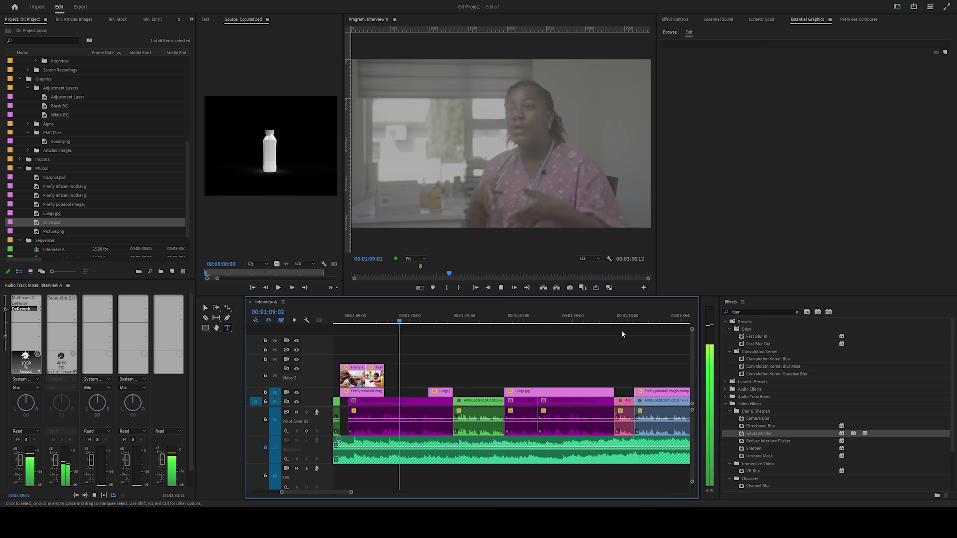
Step: Draw a semi-transparent yellow rectangle over the lungs and extend its clip to start earlier
{"action": "left_click", "coordinate": [205, 328]}
{"action": "left_click_drag", "start_coordinate": [416, 127], "coordinate": [586, 191]}
{"action": "left_click", "coordinate": [781, 148]}
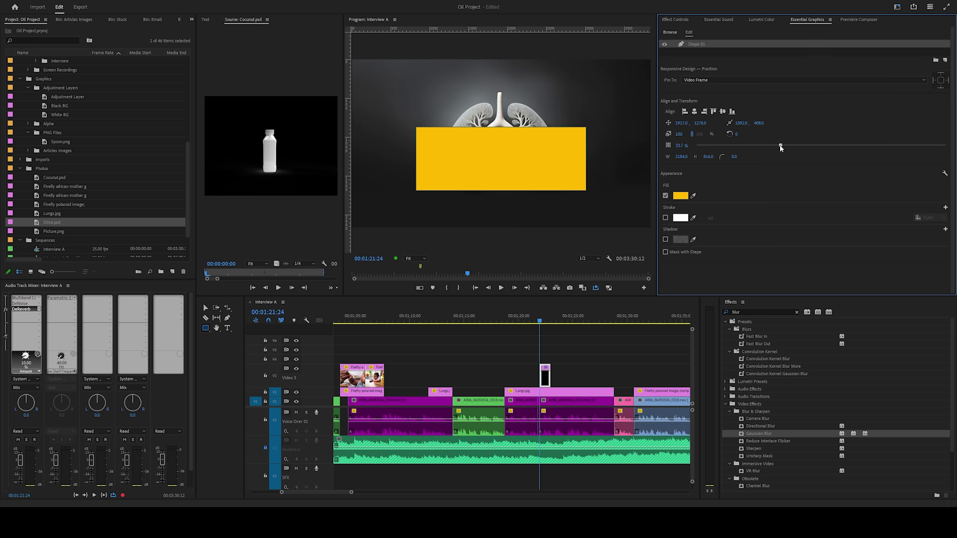
{"action": "left_click_drag", "start_coordinate": [780, 148], "coordinate": [738, 148]}
{"action": "left_click_drag", "start_coordinate": [542, 374], "coordinate": [505, 374]}
Step: Set the rectangle to Overlay, lower it onto the lungs' base and keyframe its height rising from 0
{"action": "left_click", "coordinate": [675, 19]}
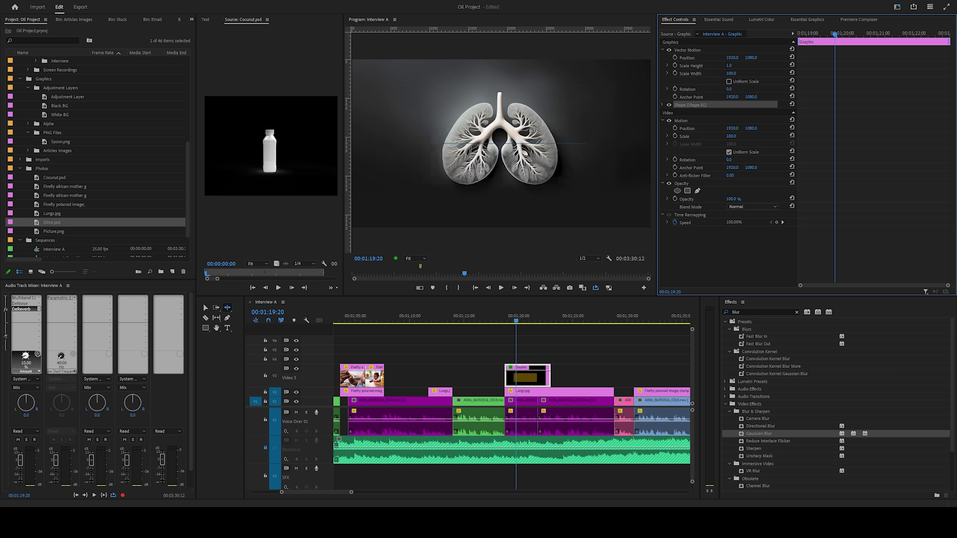
{"action": "left_click_drag", "start_coordinate": [729, 66], "coordinate": [778, 57]}
{"action": "left_click", "coordinate": [753, 206]}
{"action": "left_click", "coordinate": [747, 219]}
{"action": "left_click_drag", "start_coordinate": [835, 33], "coordinate": [799, 34]}
{"action": "left_click", "coordinate": [675, 65]}
{"action": "left_click_drag", "start_coordinate": [729, 65], "coordinate": [698, 65]}
{"action": "left_click", "coordinate": [668, 65]}
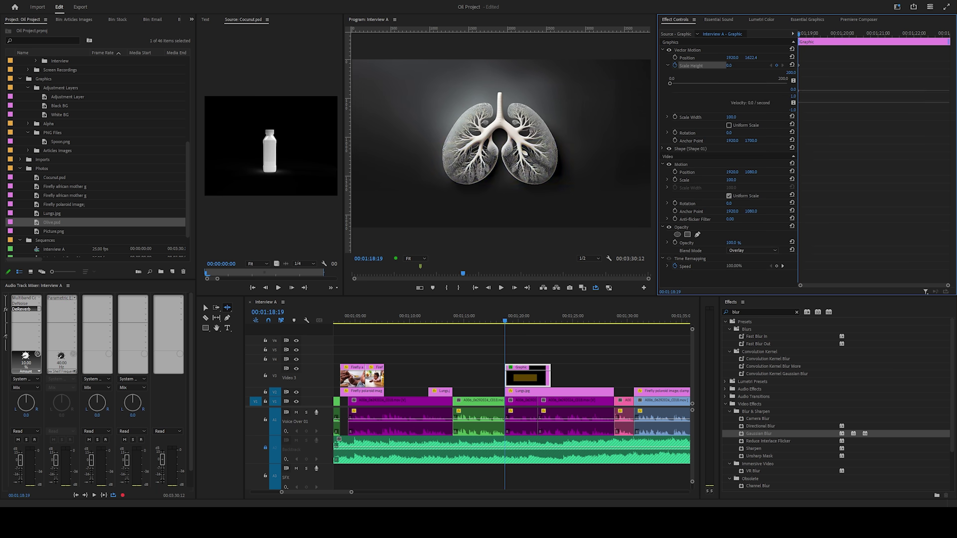
{"action": "left_click_drag", "start_coordinate": [505, 321], "coordinate": [577, 321]}
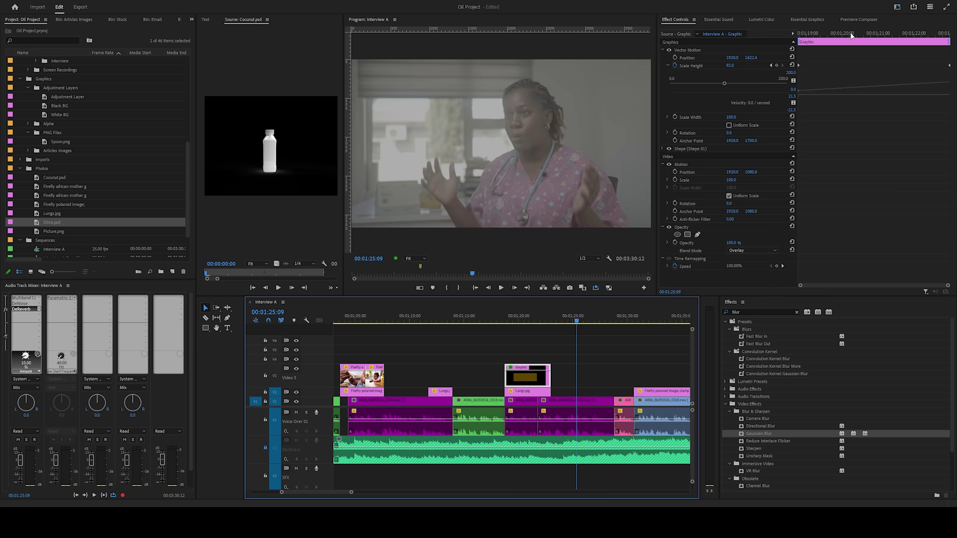
{"action": "left_click_drag", "start_coordinate": [850, 35], "coordinate": [800, 34]}
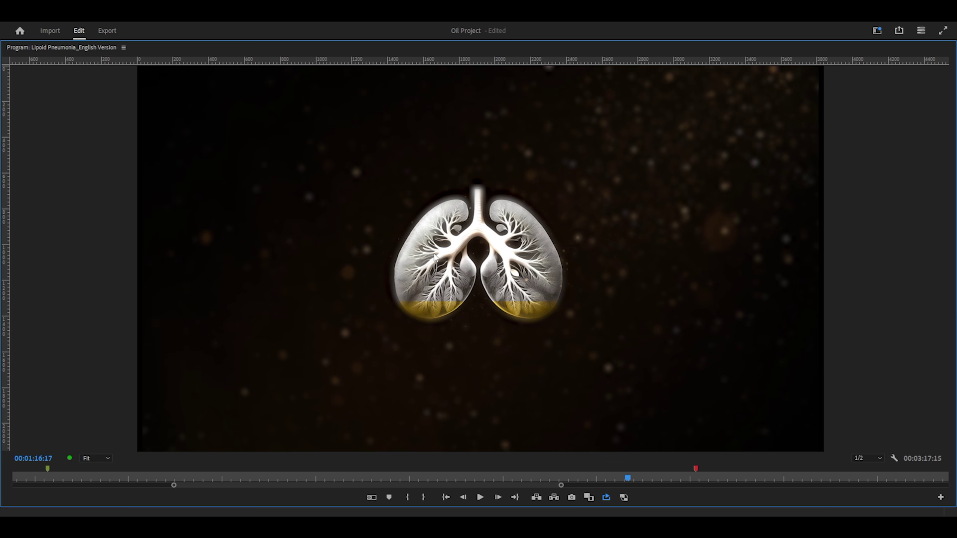
Step: Scrub through the finished yellow-filled lungs graphic in the full-screen Program Monitor
{"action": "mouse_move", "coordinate": [641, 477]}
{"action": "left_mouse_down"}
{"action": "mouse_move", "coordinate": [651, 478]}
{"action": "mouse_move", "coordinate": [633, 474]}
{"action": "left_mouse_up"}
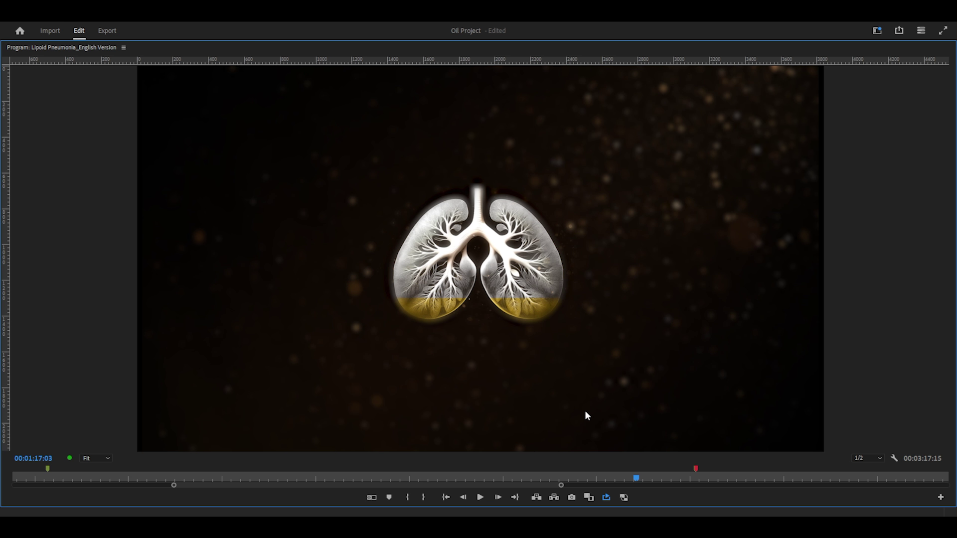
Step: Switch to the Interview A Copy 02 sequence and play its rough lungs graphic around 00:01:19:02 full-screen
{"action": "key", "text": "grave"}
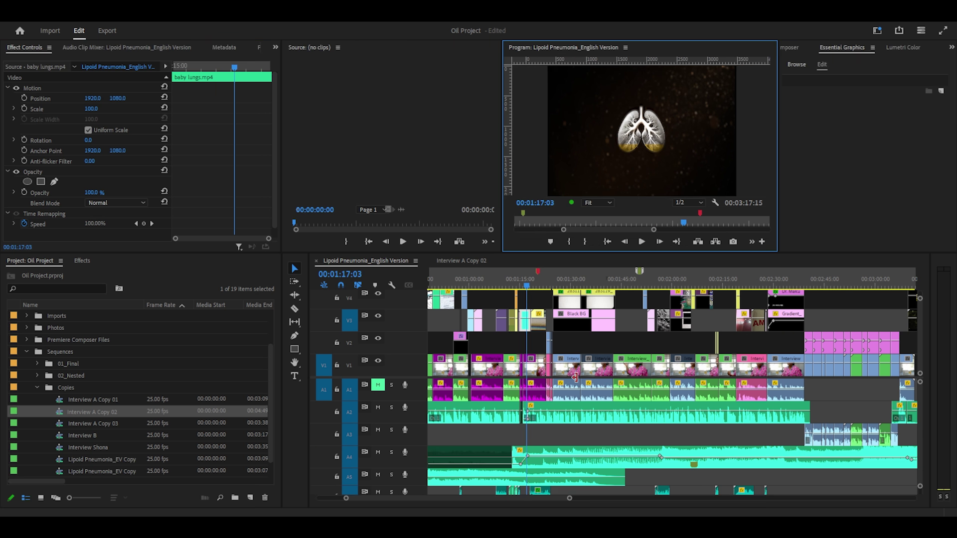
{"action": "left_click", "coordinate": [480, 261]}
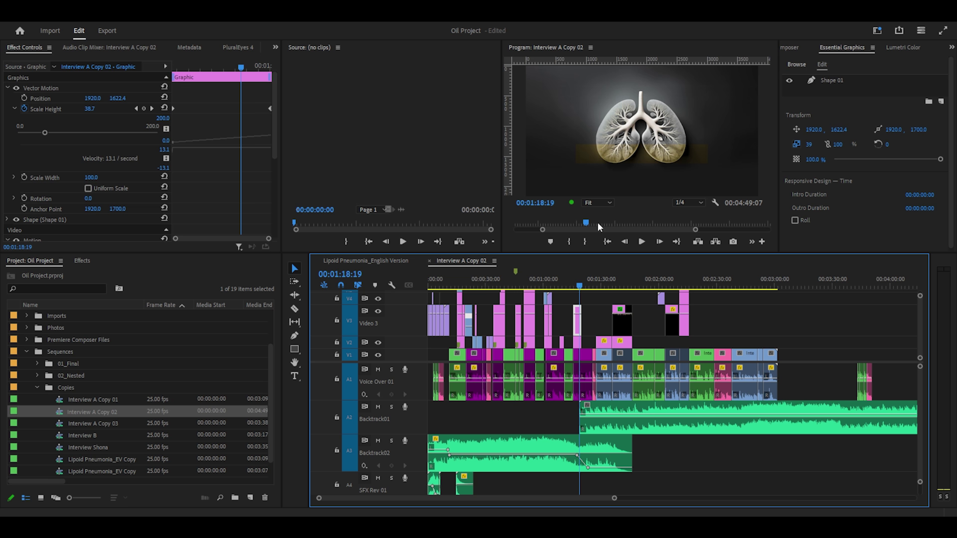
{"action": "key", "text": "grave"}
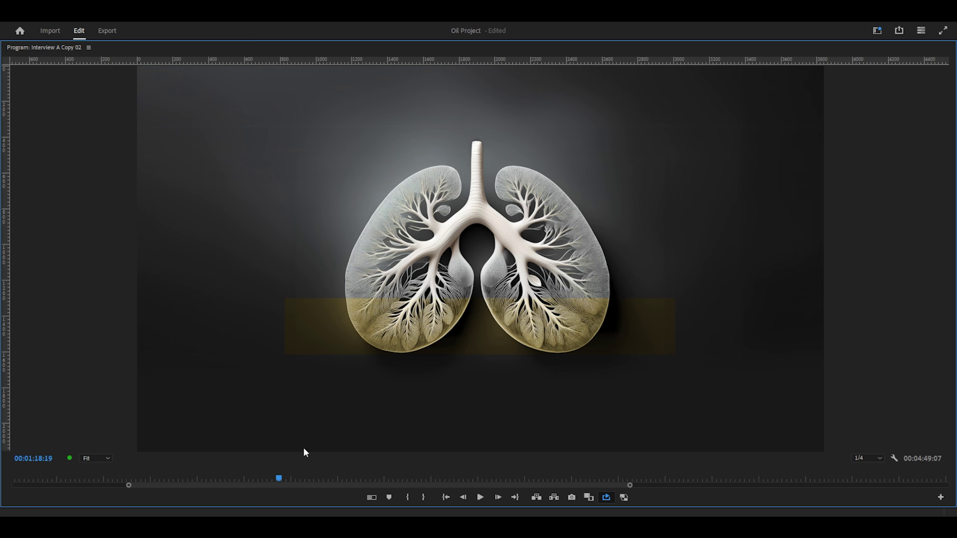
{"action": "mouse_move", "coordinate": [280, 476]}
{"action": "left_mouse_down"}
{"action": "mouse_move", "coordinate": [265, 475]}
{"action": "mouse_move", "coordinate": [275, 479]}
{"action": "left_mouse_up"}
{"action": "key", "text": "space"}
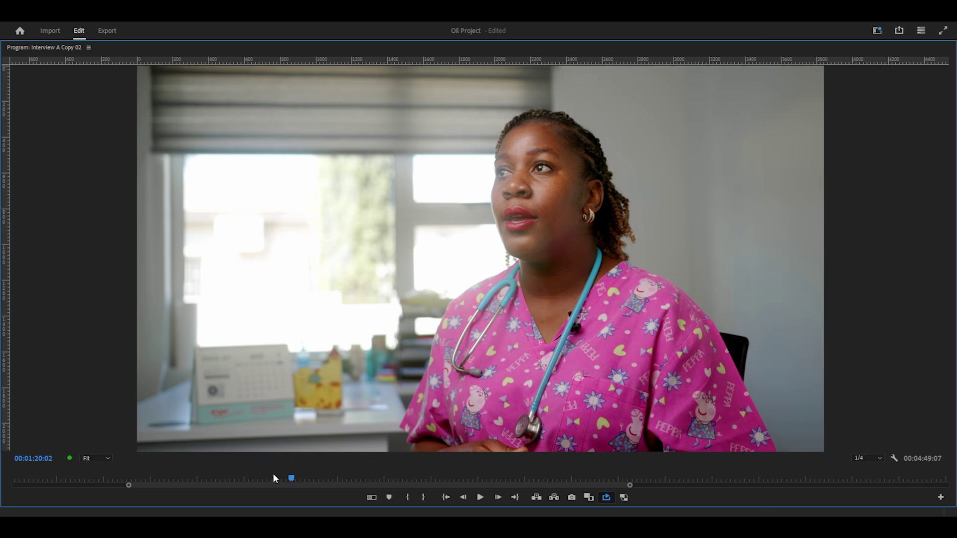
{"action": "left_click", "coordinate": [283, 479]}
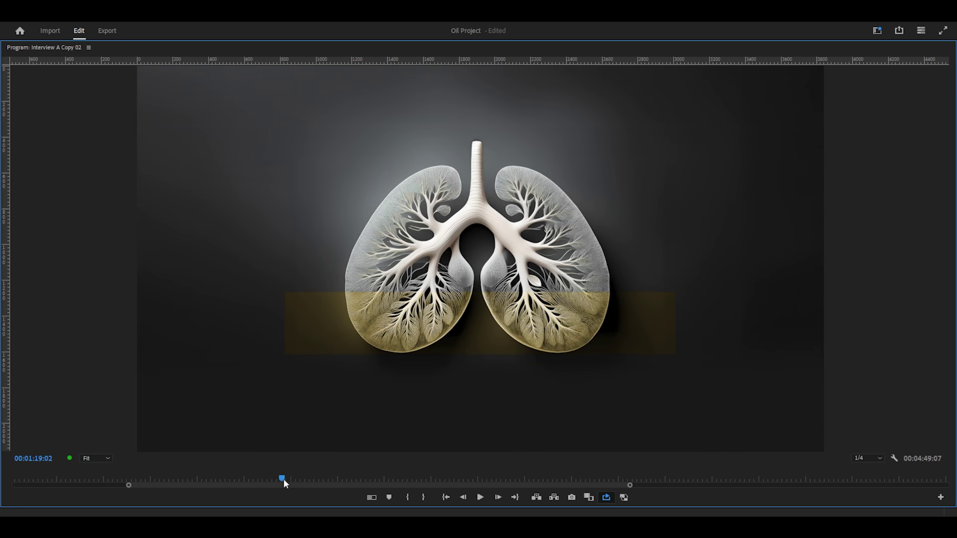
{"action": "key", "text": "grave"}
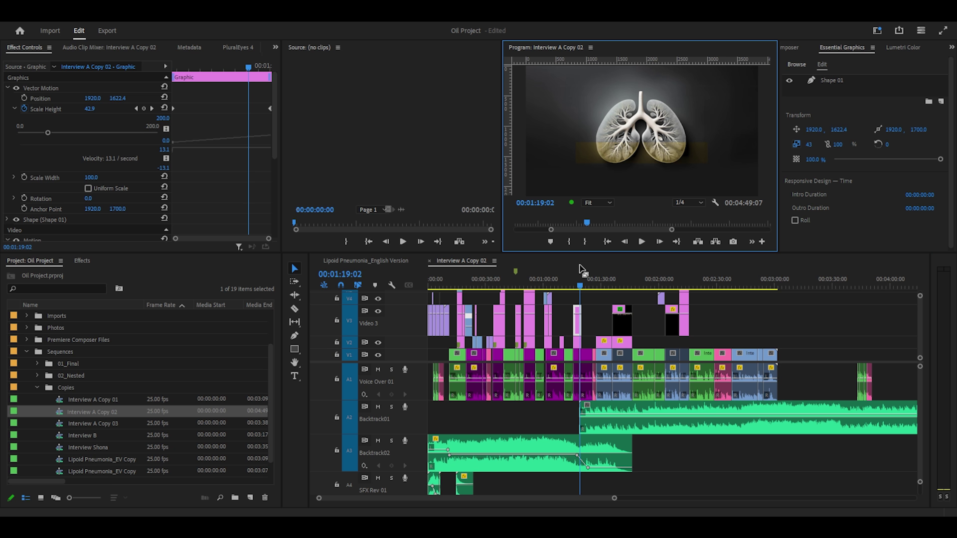
{"action": "left_click_drag", "start_coordinate": [581, 285], "coordinate": [550, 286]}
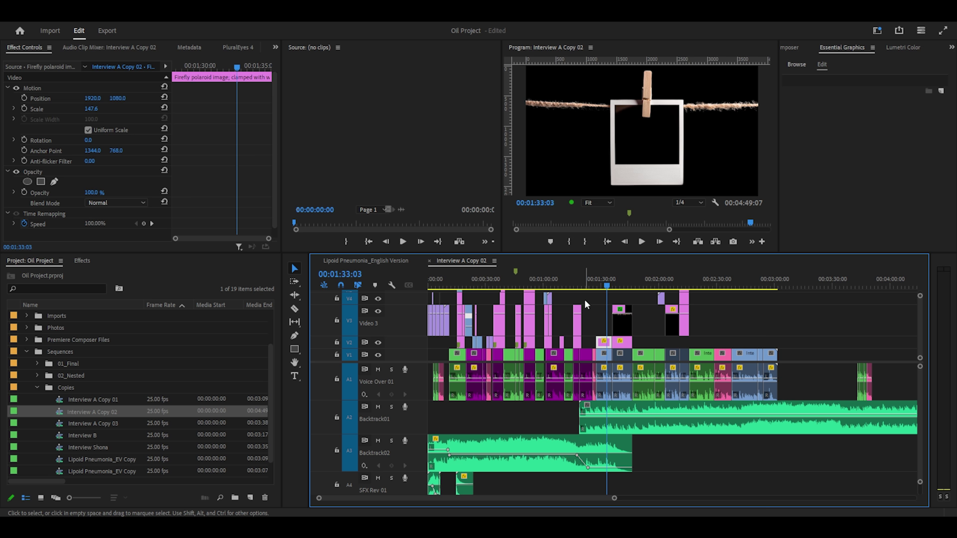
Step: From the maximized timeline, open the Lipoid Pneumonia_English Version tab and move to 00:01:12:16
{"action": "key", "text": "grave"}
{"action": "scroll", "coordinate": [199, 188], "scroll_direction": "up", "scroll_amount": 3}
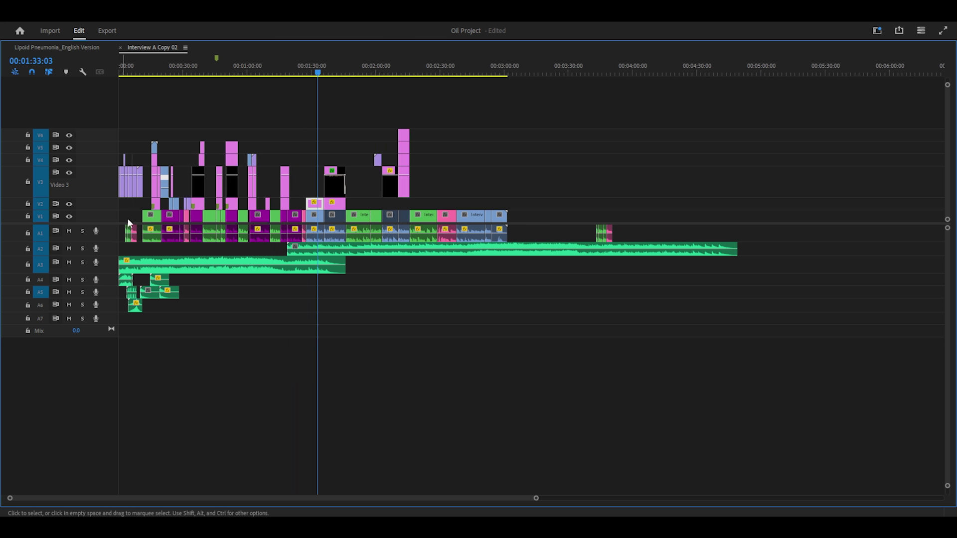
{"action": "left_click", "coordinate": [57, 46]}
{"action": "scroll", "coordinate": [229, 307], "scroll_direction": "down", "scroll_amount": 3}
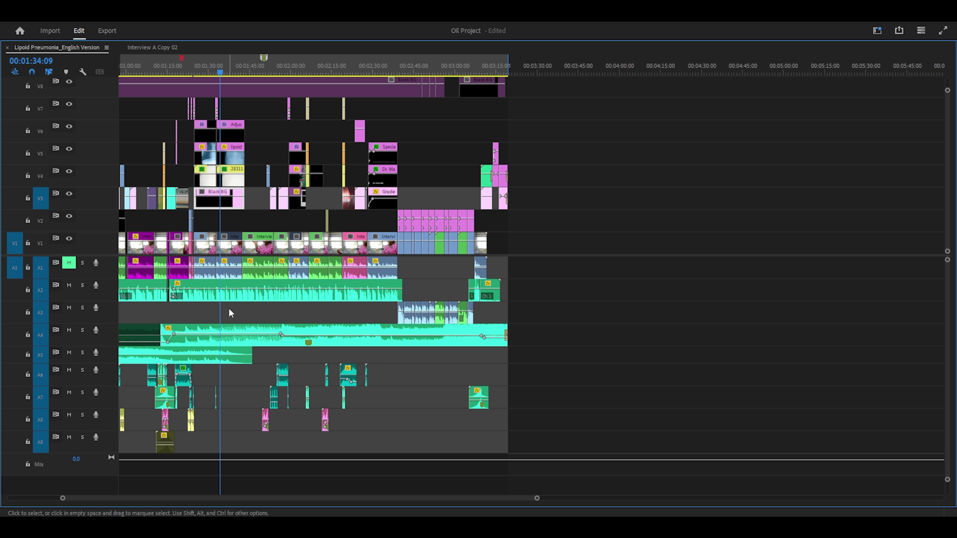
{"action": "scroll", "coordinate": [189, 330], "scroll_direction": "up", "scroll_amount": 3}
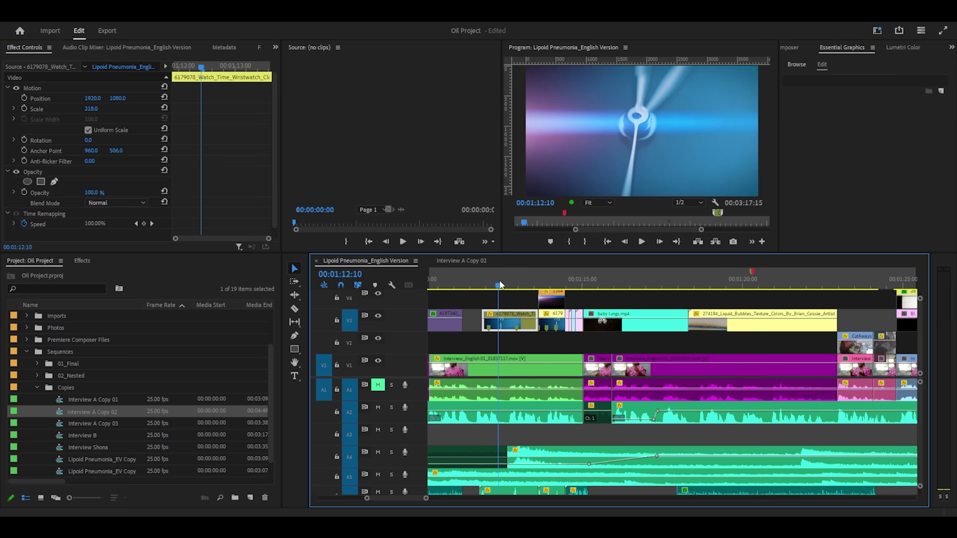
{"action": "left_click_drag", "start_coordinate": [500, 284], "coordinate": [529, 293]}
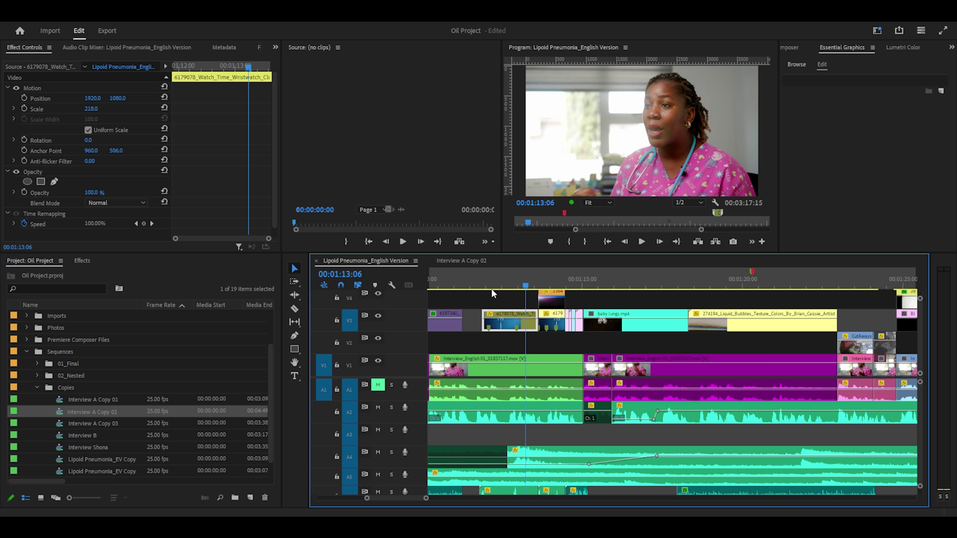
{"action": "key", "text": "minus"}
{"action": "key", "text": "minus"}
{"action": "left_click_drag", "start_coordinate": [526, 284], "coordinate": [508, 274]}
{"action": "key", "text": "space"}
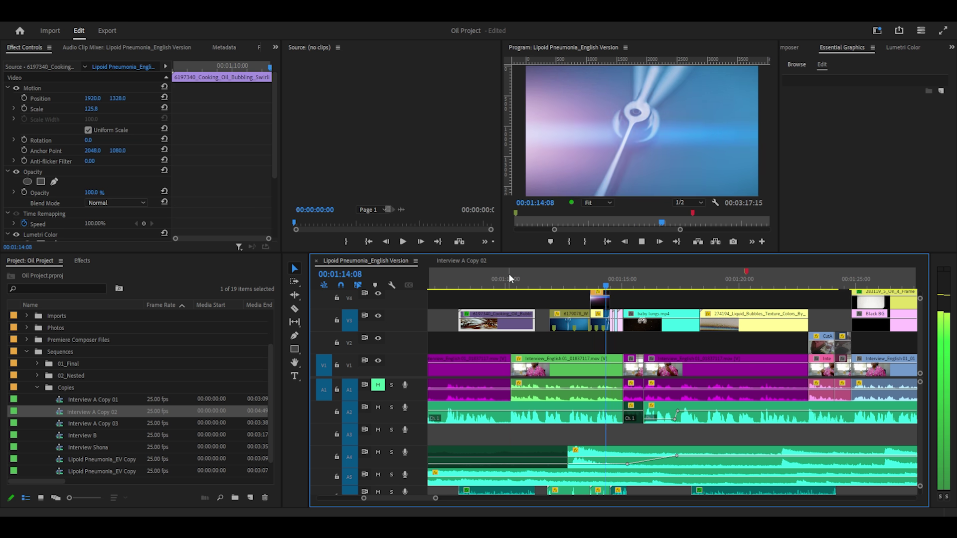
{"action": "key", "text": "space"}
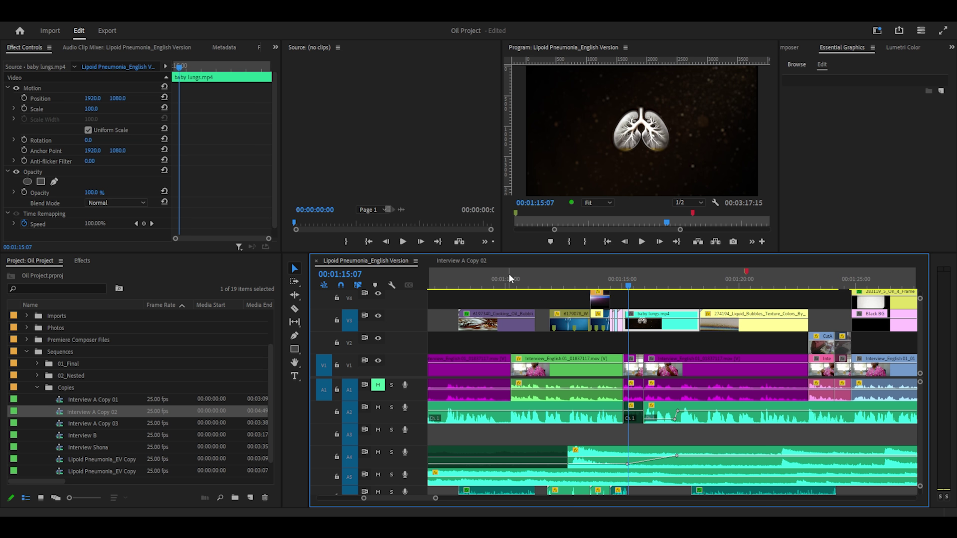
{"action": "scroll", "coordinate": [548, 319], "scroll_direction": "down", "scroll_amount": 2}
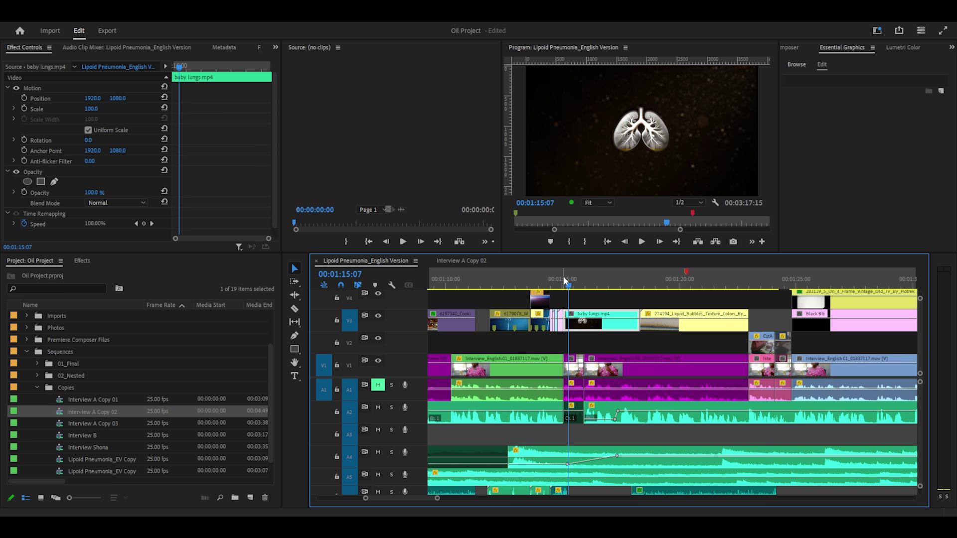
{"action": "key", "text": "minus"}
{"action": "key", "text": "minus"}
{"action": "key", "text": "minus"}
{"action": "key", "text": "minus"}
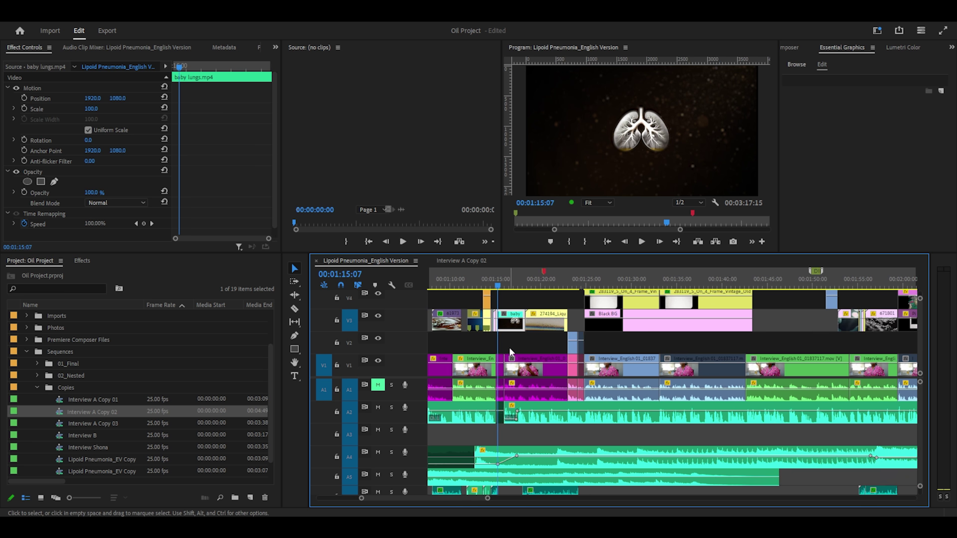
{"action": "key", "text": "equal"}
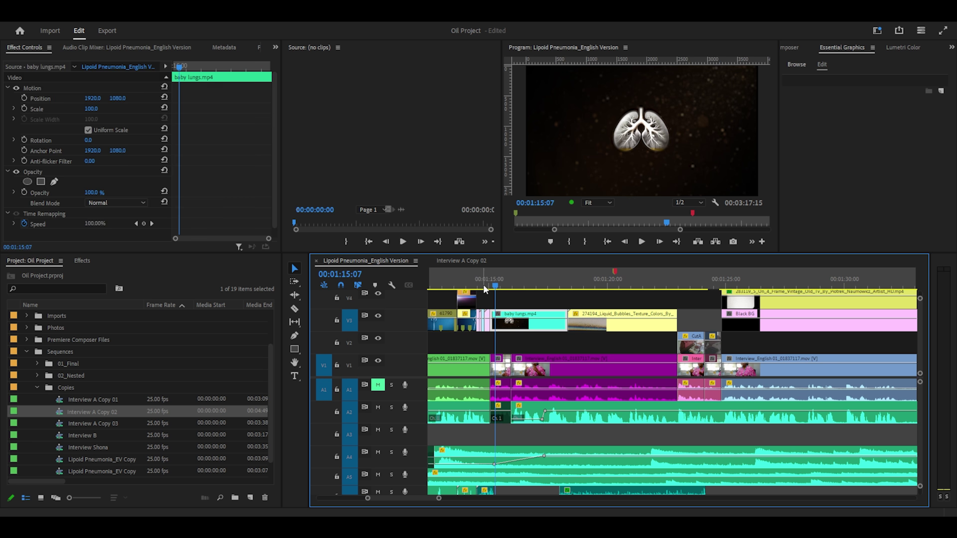
{"action": "left_click", "coordinate": [482, 285]}
{"action": "left_click_drag", "start_coordinate": [481, 285], "coordinate": [474, 289]}
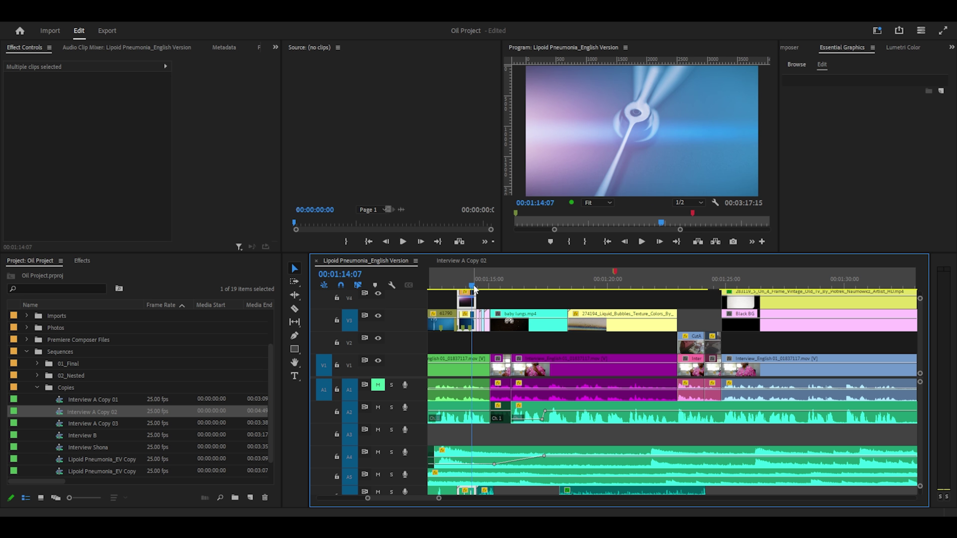
{"action": "left_click_drag", "start_coordinate": [474, 289], "coordinate": [479, 288]}
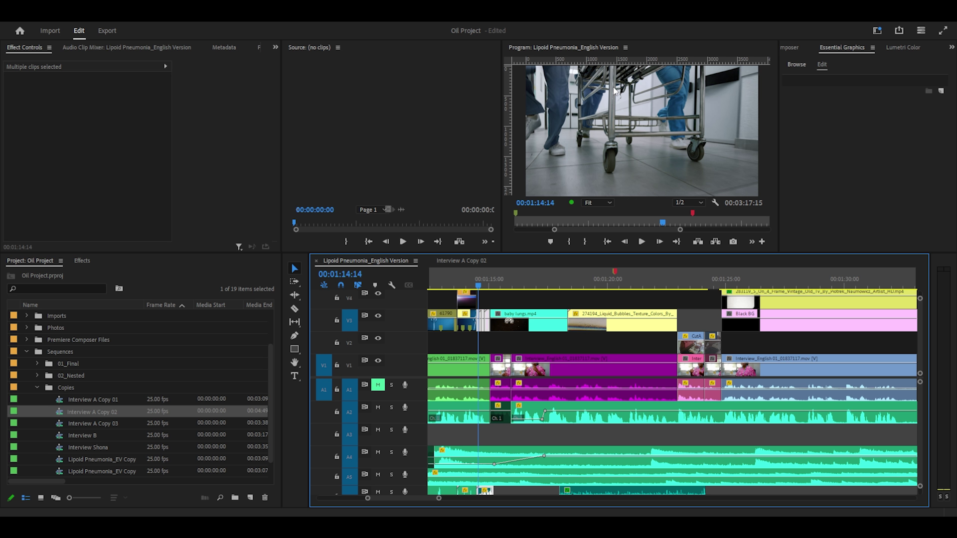
{"action": "key", "text": "minus"}
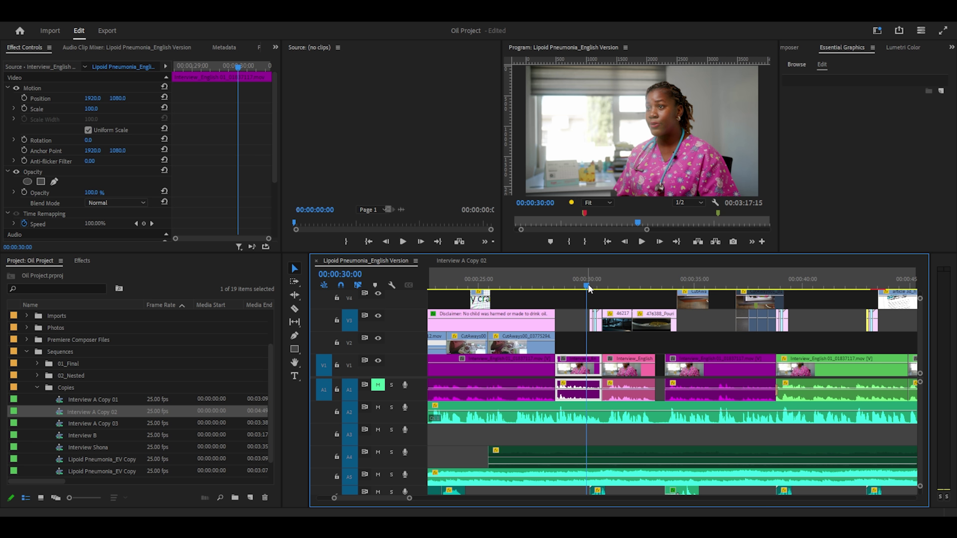
Step: Play the gas-stove and oil-pouring shots to 00:00:32:13, then select the A6–A8 sound-effect clips
{"action": "key", "text": "space"}
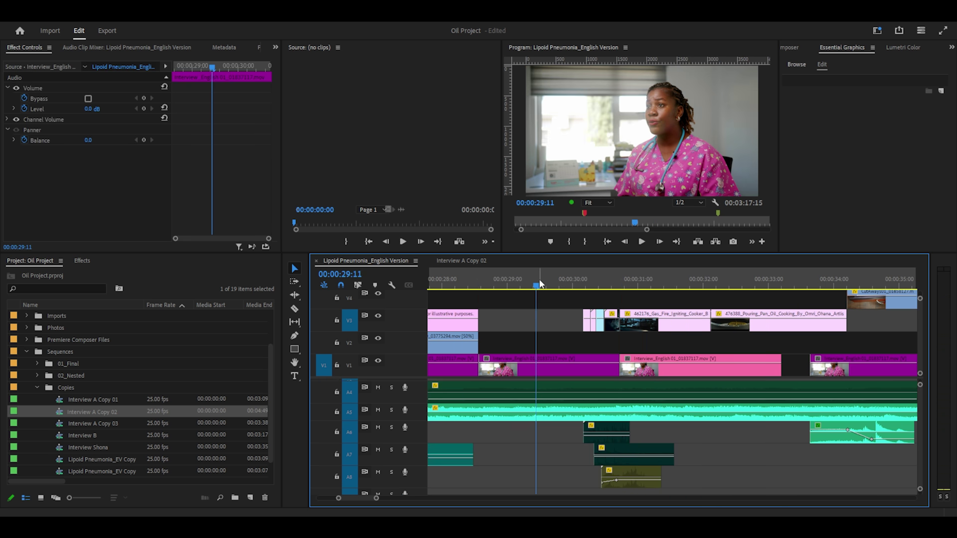
{"action": "key", "text": "space"}
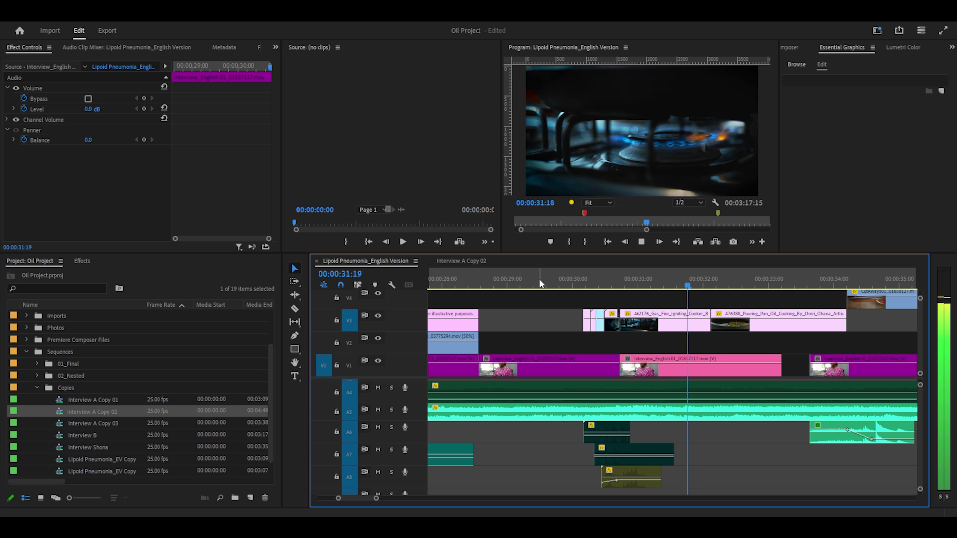
{"action": "key", "text": "space"}
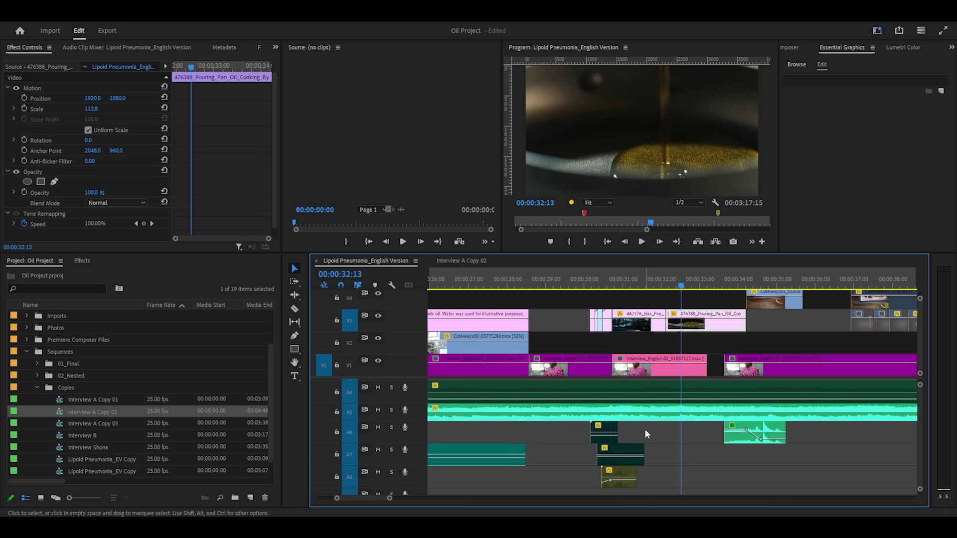
{"action": "left_click", "coordinate": [646, 434]}
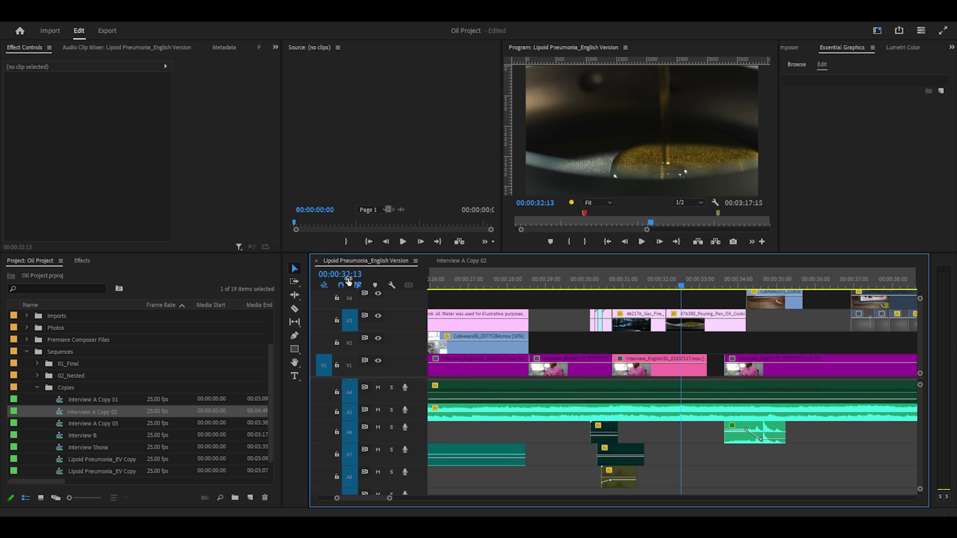
{"action": "left_click_drag", "start_coordinate": [670, 454], "coordinate": [591, 476]}
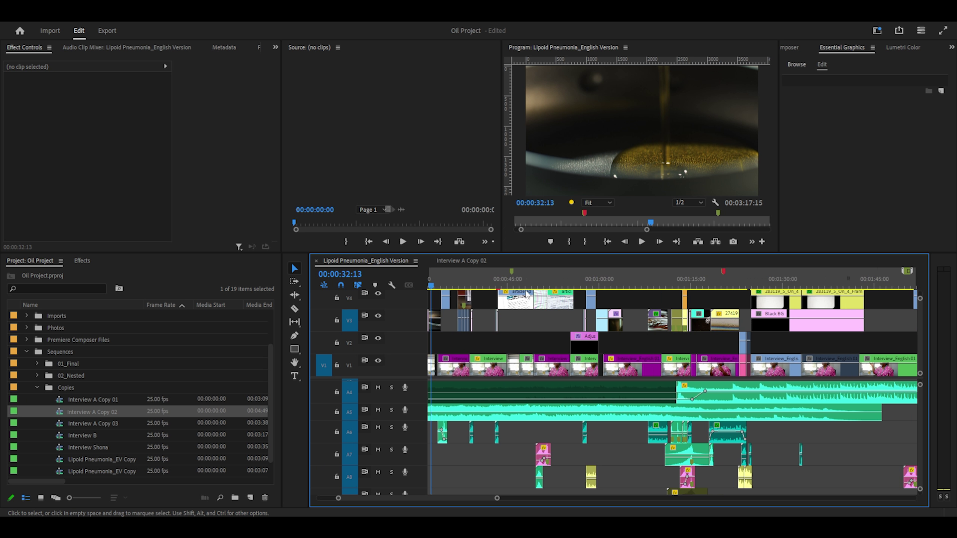
Step: Scrub forward to the interview at 00:00:42:19, then back to the warped article text at 00:00:51:11
{"action": "left_click_drag", "start_coordinate": [483, 286], "coordinate": [499, 287]}
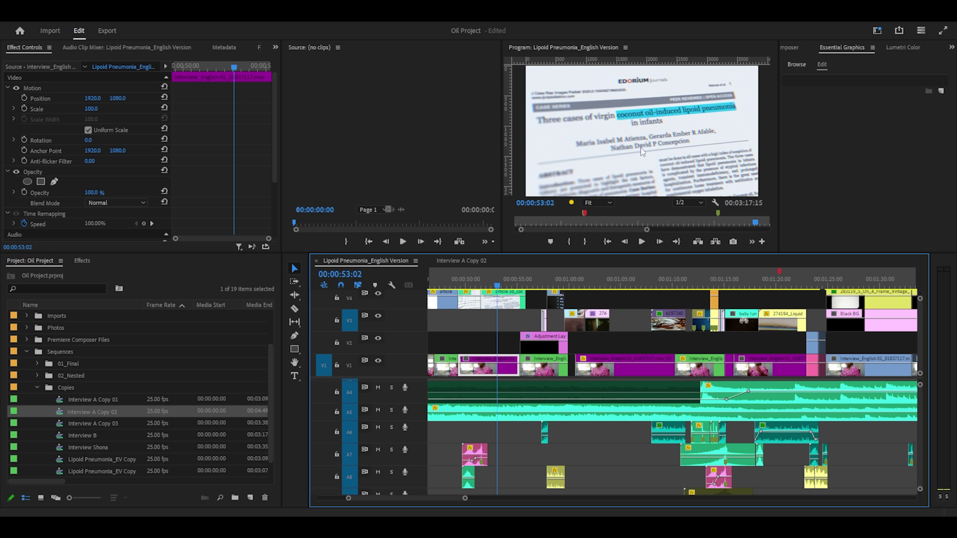
{"action": "mouse_move", "coordinate": [497, 287]}
{"action": "left_mouse_down"}
{"action": "mouse_move", "coordinate": [469, 287]}
{"action": "mouse_move", "coordinate": [480, 288]}
{"action": "left_mouse_up"}
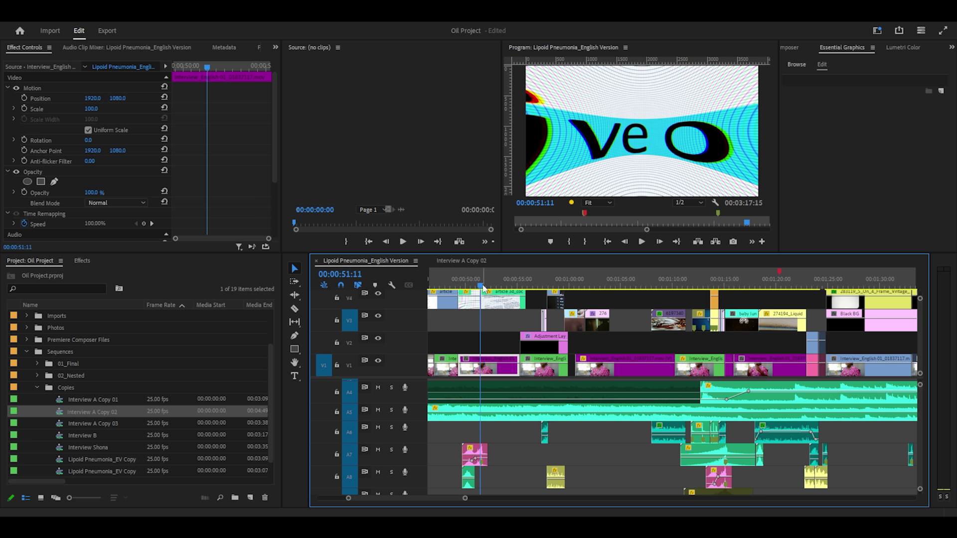
Step: Step through the 'olive oil.' text animation edit by edit, then zoom the timeline out
{"action": "left_click_drag", "start_coordinate": [481, 286], "coordinate": [468, 286]}
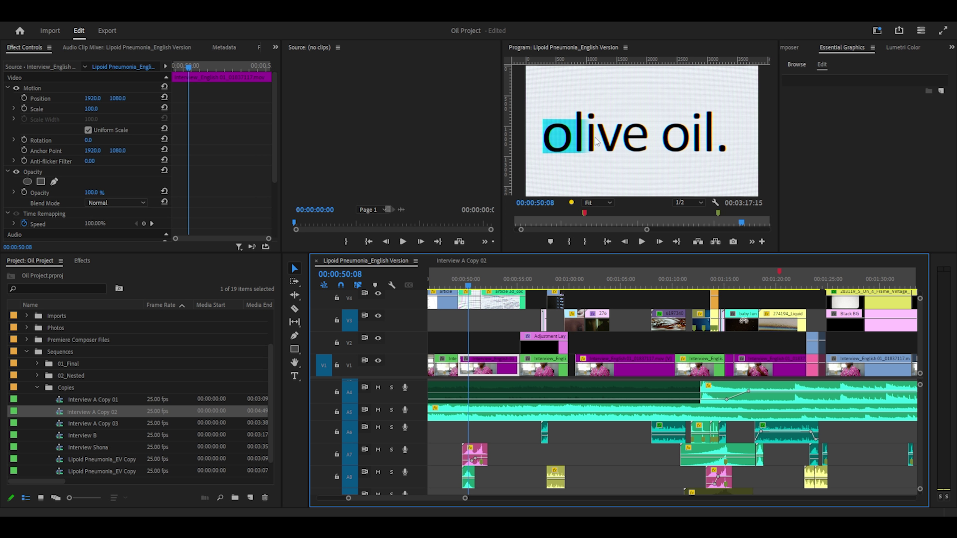
{"action": "key", "text": "Down"}
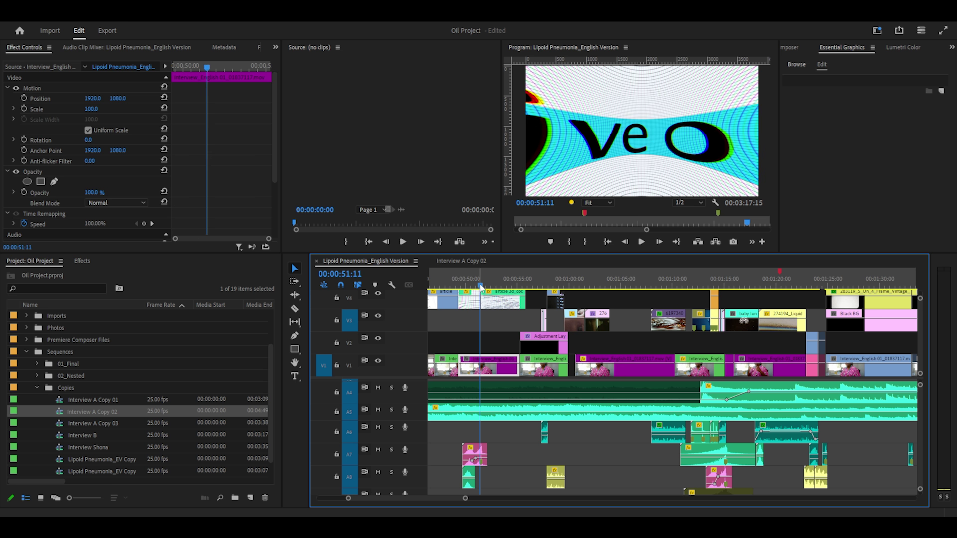
{"action": "left_click_drag", "start_coordinate": [481, 288], "coordinate": [447, 288]}
{"action": "key", "text": "minus"}
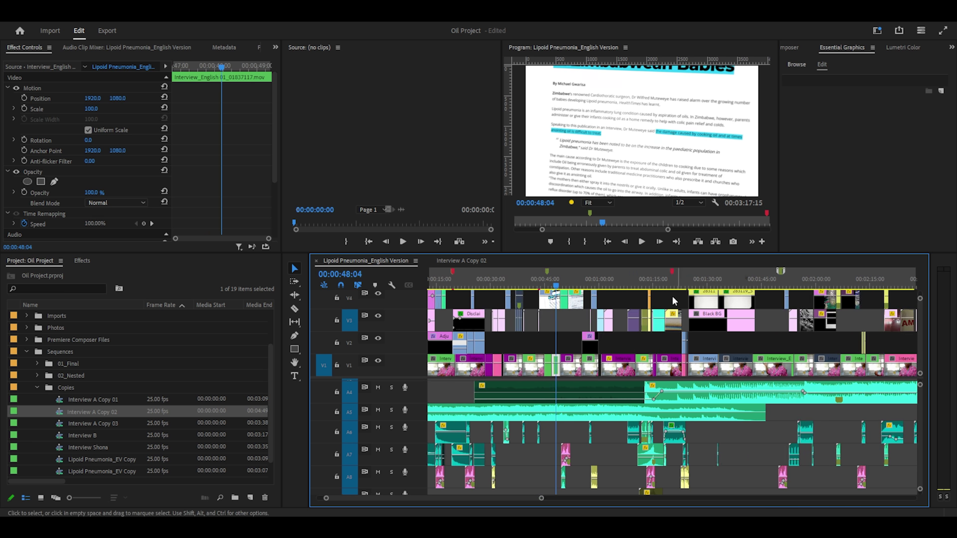
Step: Zoom the timeline out and scrub from the beaker shot back to the X-ray section
{"action": "key", "text": "minus"}
{"action": "key", "text": "minus"}
{"action": "left_click", "coordinate": [691, 283]}
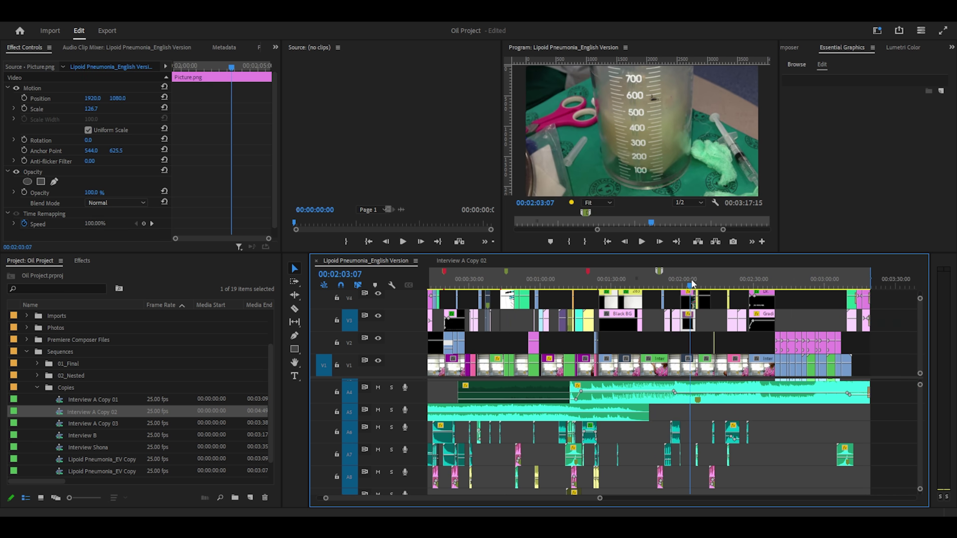
{"action": "left_click_drag", "start_coordinate": [692, 283], "coordinate": [631, 284]}
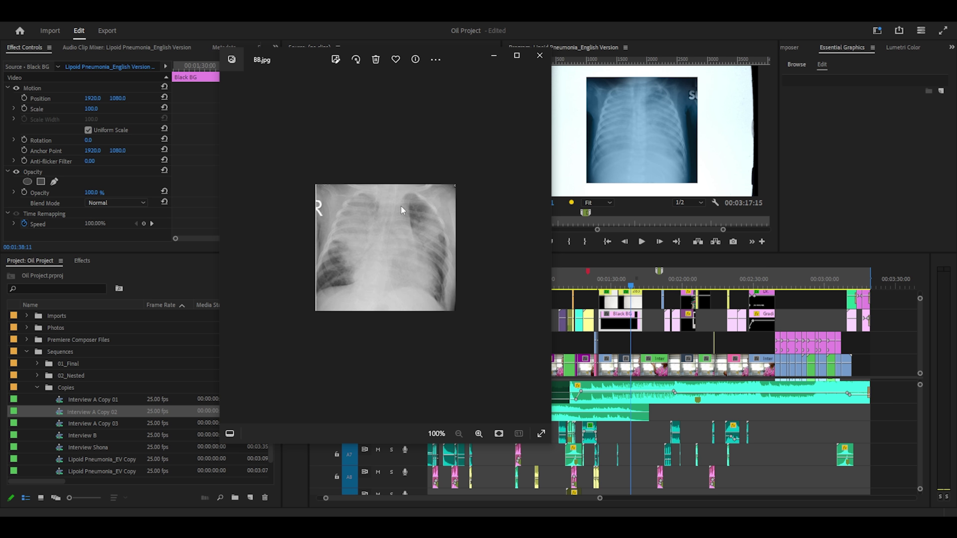
Step: Zoom in and out on the BB.jpg chest X-ray in Photos, then minimise it
{"action": "scroll", "coordinate": [423, 268], "scroll_direction": "up", "scroll_amount": 2}
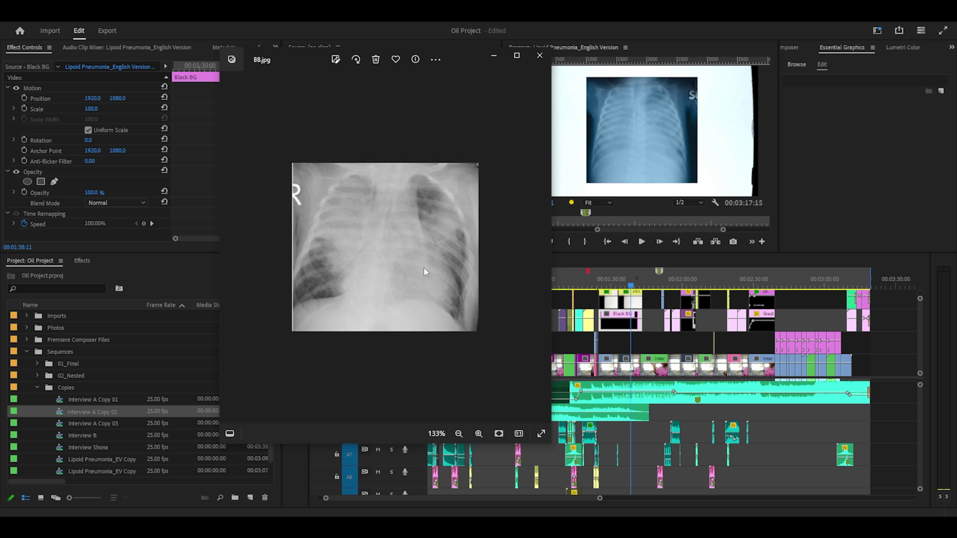
{"action": "scroll", "coordinate": [423, 267], "scroll_direction": "up", "scroll_amount": 1}
{"action": "scroll", "coordinate": [424, 268], "scroll_direction": "down", "scroll_amount": 1}
{"action": "scroll", "coordinate": [431, 197], "scroll_direction": "up", "scroll_amount": 3}
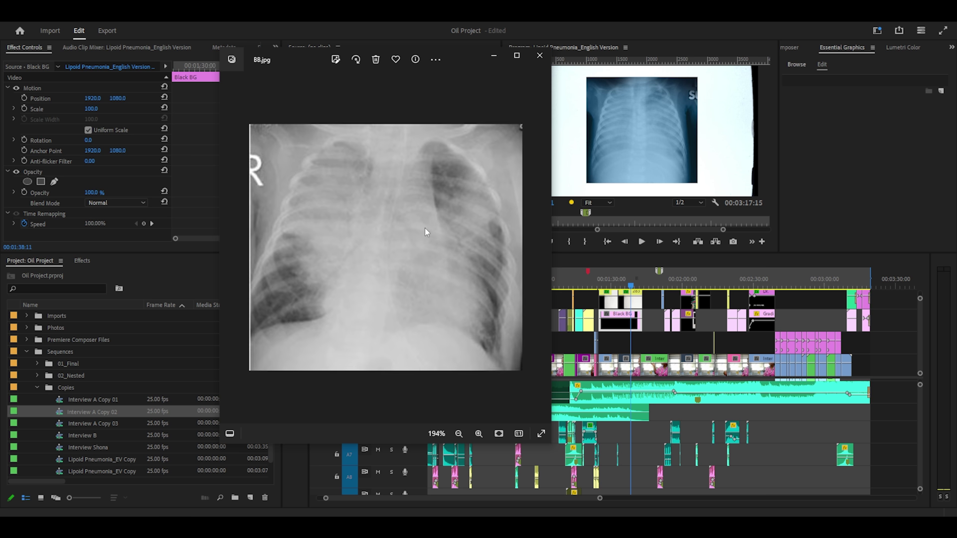
{"action": "scroll", "coordinate": [426, 228], "scroll_direction": "down", "scroll_amount": 2}
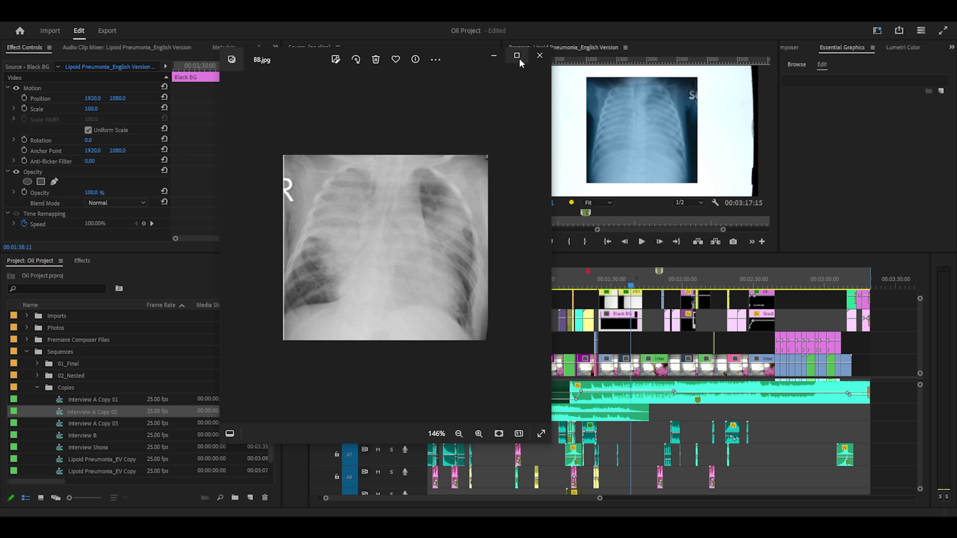
{"action": "left_click", "coordinate": [493, 57]}
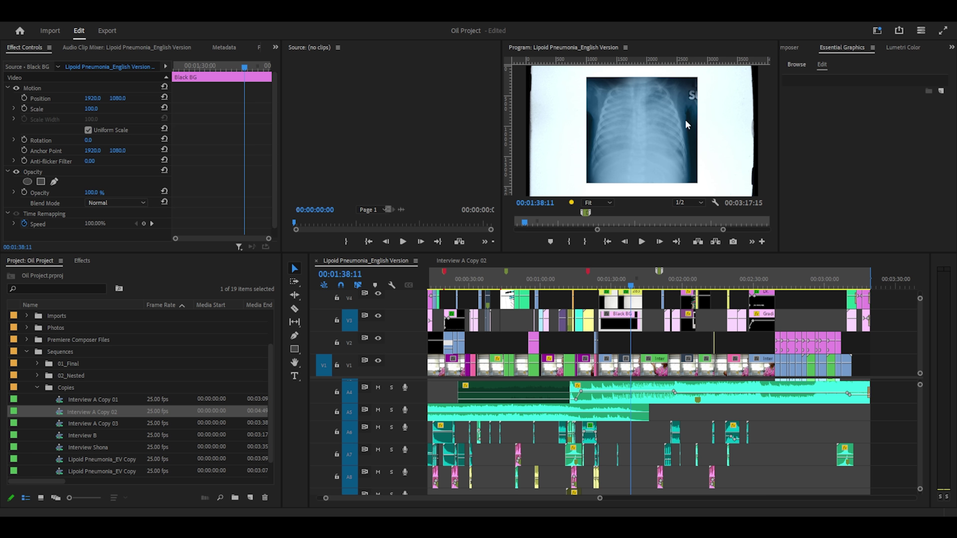
Step: Scrub the X-ray animation between 00:01:27 and 00:01:35, then bring back the BB.jpg X-ray
{"action": "left_click", "coordinate": [631, 290]}
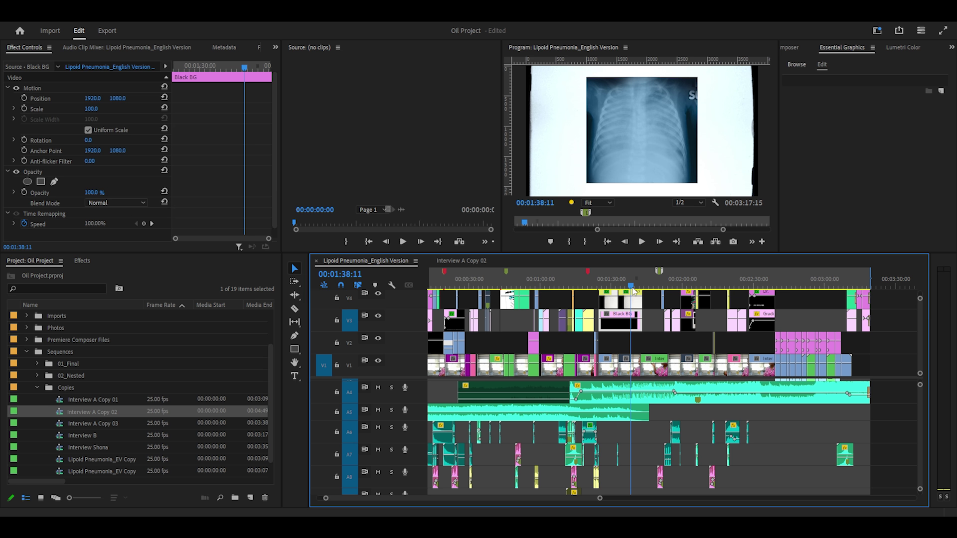
{"action": "mouse_move", "coordinate": [633, 291]}
{"action": "left_mouse_down"}
{"action": "mouse_move", "coordinate": [608, 292]}
{"action": "mouse_move", "coordinate": [627, 291]}
{"action": "left_mouse_up"}
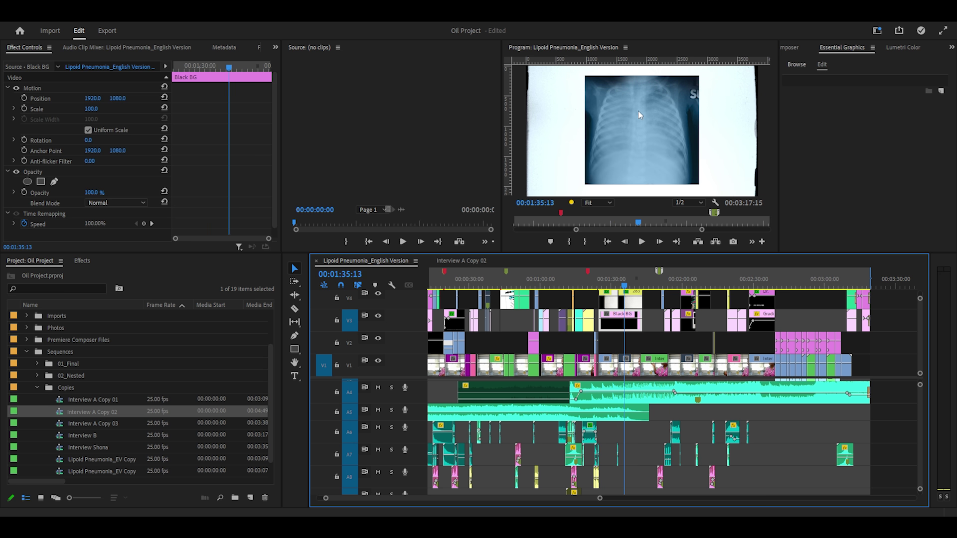
{"action": "left_click_drag", "start_coordinate": [623, 286], "coordinate": [609, 287]}
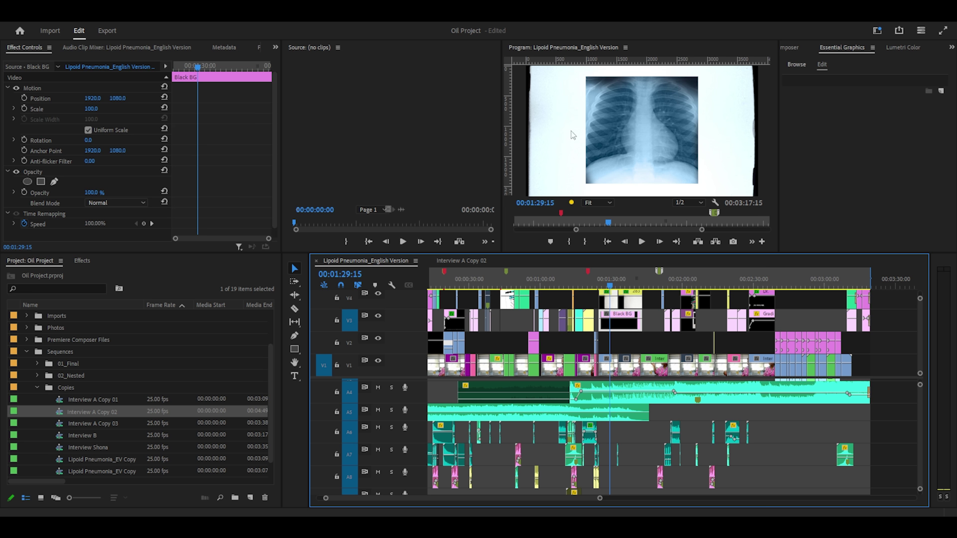
{"action": "mouse_move", "coordinate": [608, 284]}
{"action": "left_mouse_down"}
{"action": "mouse_move", "coordinate": [642, 293]}
{"action": "mouse_move", "coordinate": [616, 286]}
{"action": "left_mouse_up"}
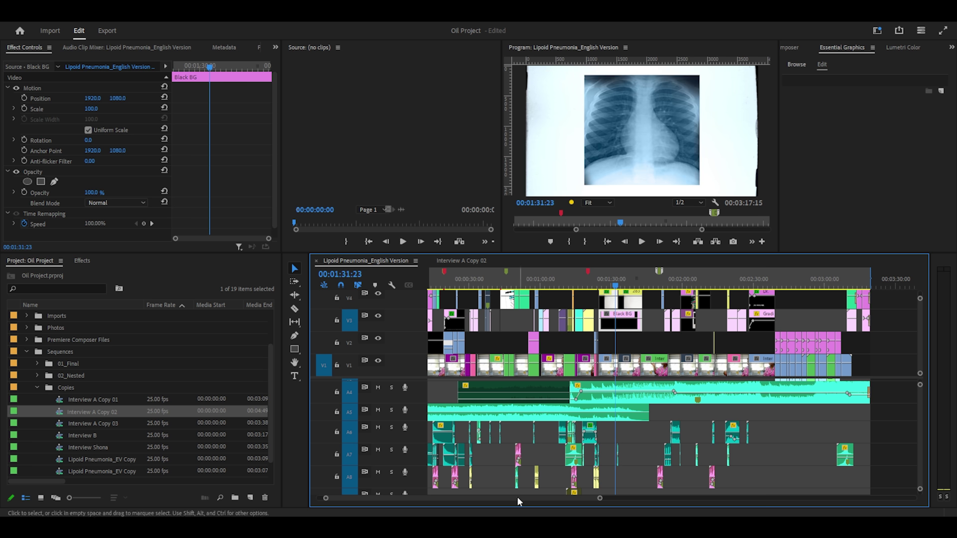
{"action": "key", "text": "alt+Tab"}
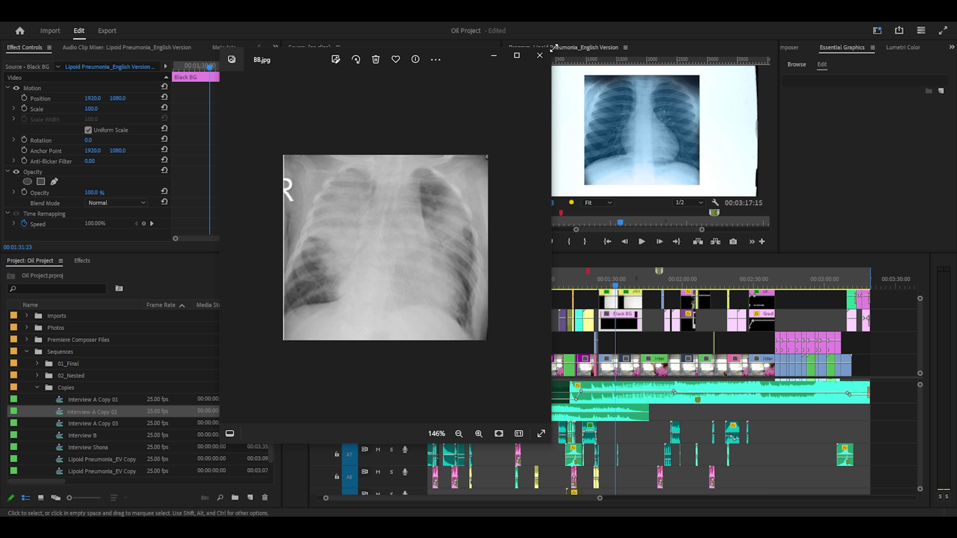
Step: Resize the Photos window showing the BB.jpg X-ray
{"action": "left_click_drag", "start_coordinate": [553, 48], "coordinate": [605, 100]}
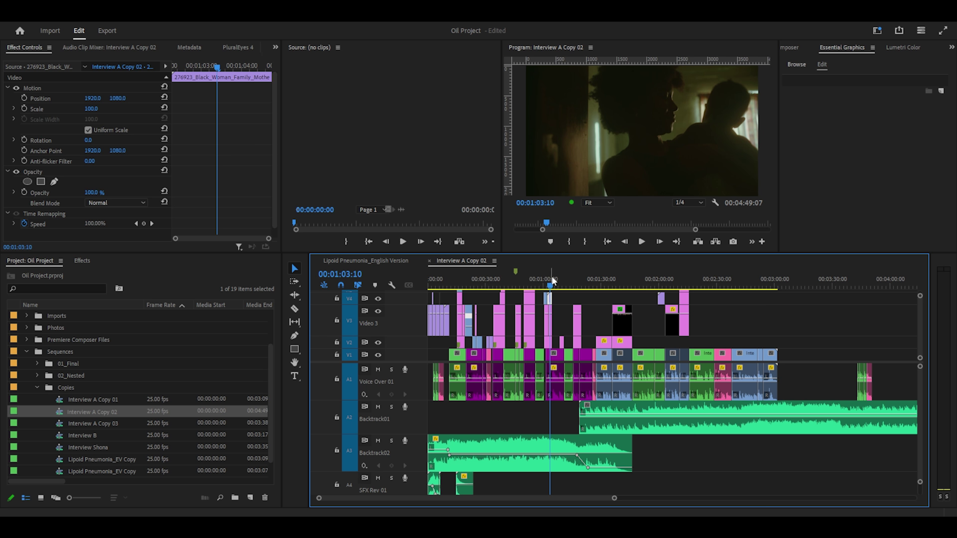
Step: Scrub Interview A Copy 02 from the three-spoon graphic near 00:00:38 to the polaroid at 00:01:32:22
{"action": "left_click_drag", "start_coordinate": [555, 289], "coordinate": [505, 276]}
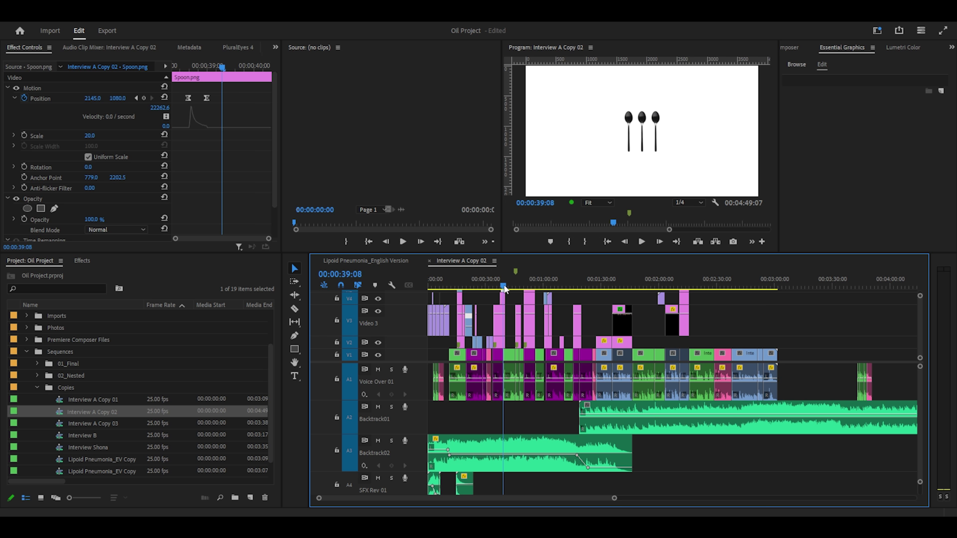
{"action": "left_click_drag", "start_coordinate": [503, 287], "coordinate": [610, 291]}
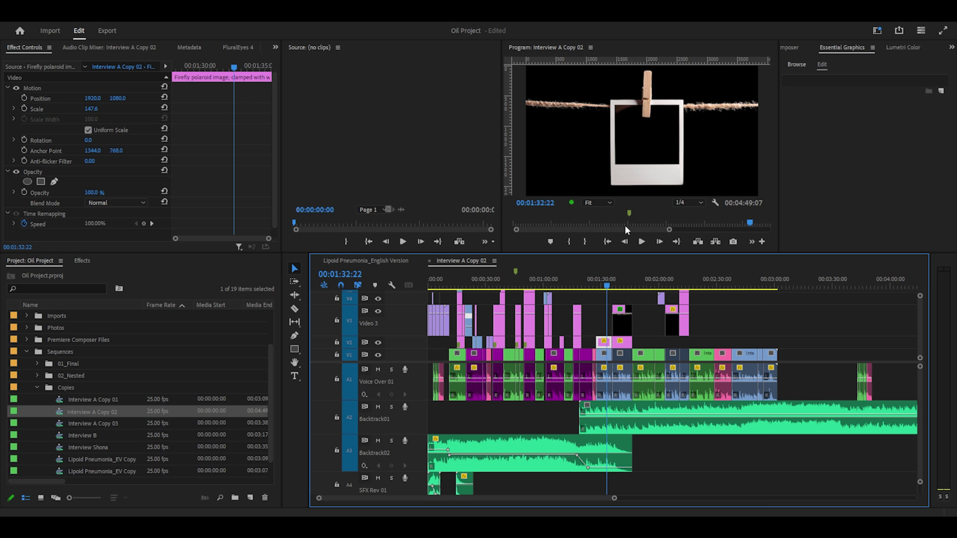
Step: Scrub through the rest of the polaroid shot to 00:01:34:24
{"action": "left_click", "coordinate": [609, 287]}
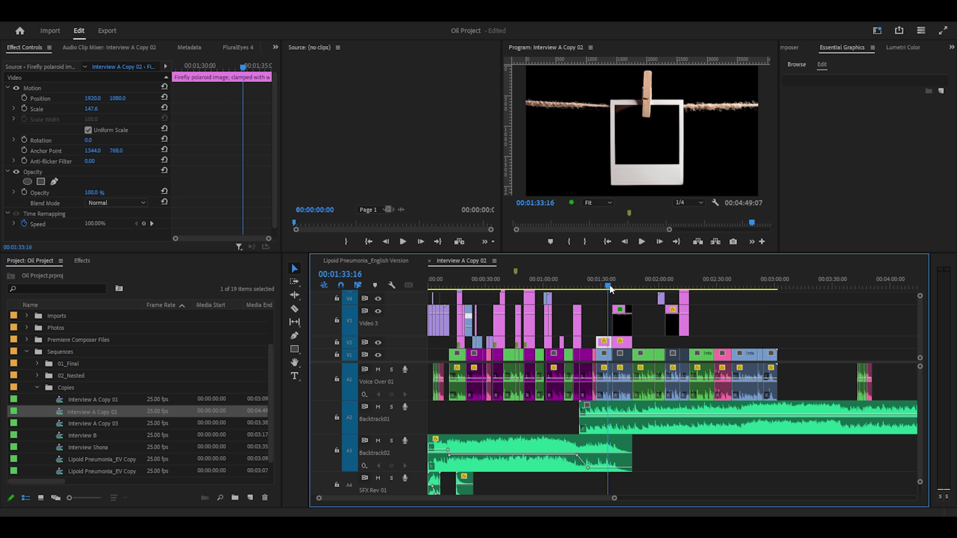
{"action": "mouse_move", "coordinate": [609, 286]}
{"action": "left_mouse_down"}
{"action": "mouse_move", "coordinate": [619, 290]}
{"action": "mouse_move", "coordinate": [610, 293]}
{"action": "left_mouse_up"}
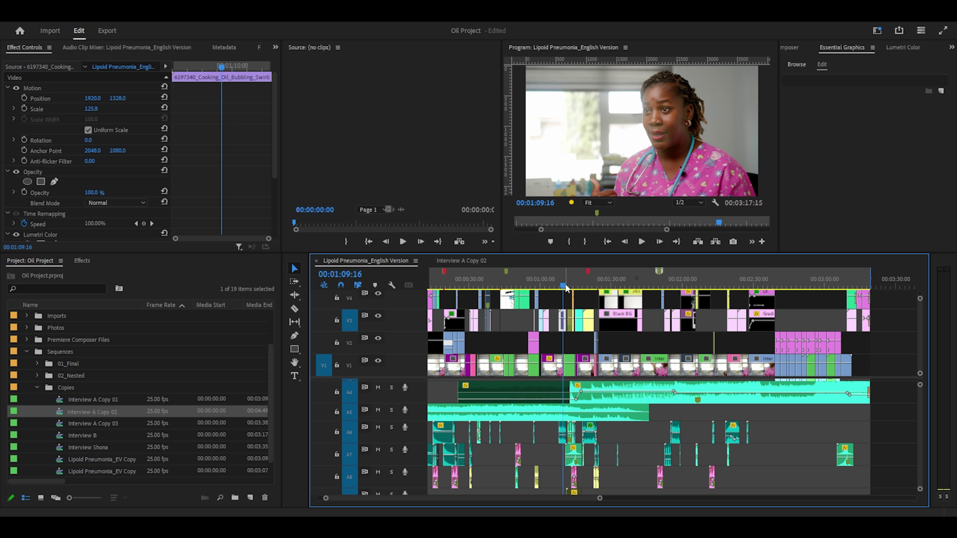
Step: Zoom out to the whole sequence and scrub to the seated interviewee at 00:00:19:04
{"action": "key", "text": "minus"}
{"action": "left_click_drag", "start_coordinate": [724, 287], "coordinate": [457, 301]}
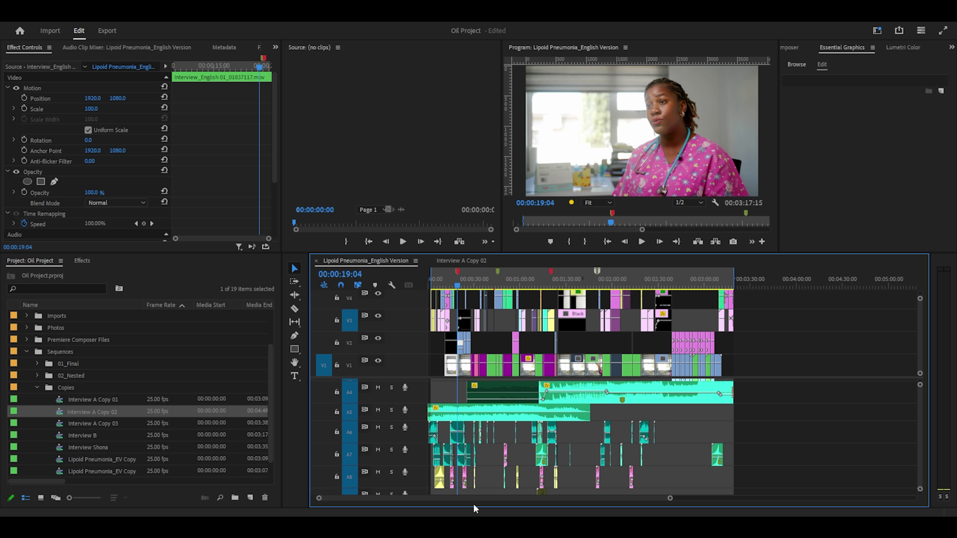